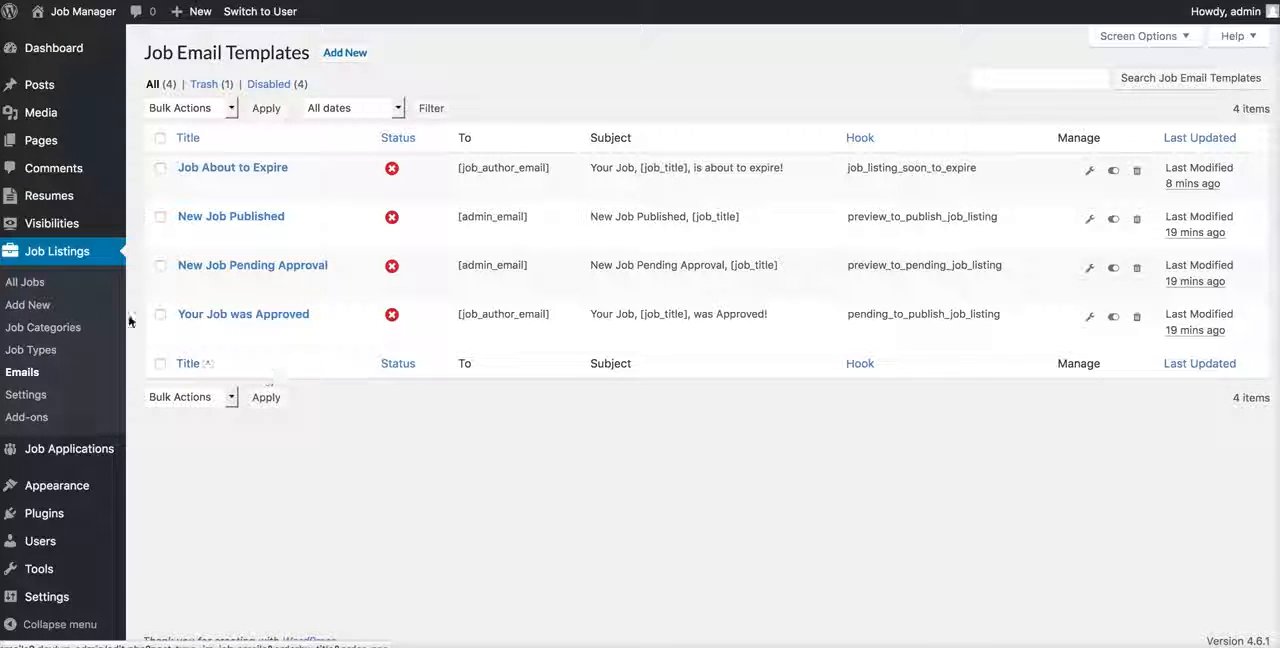
Step: View the resume email templates, return to the job email templates, and start a new job email template
mouse_move(60, 198)
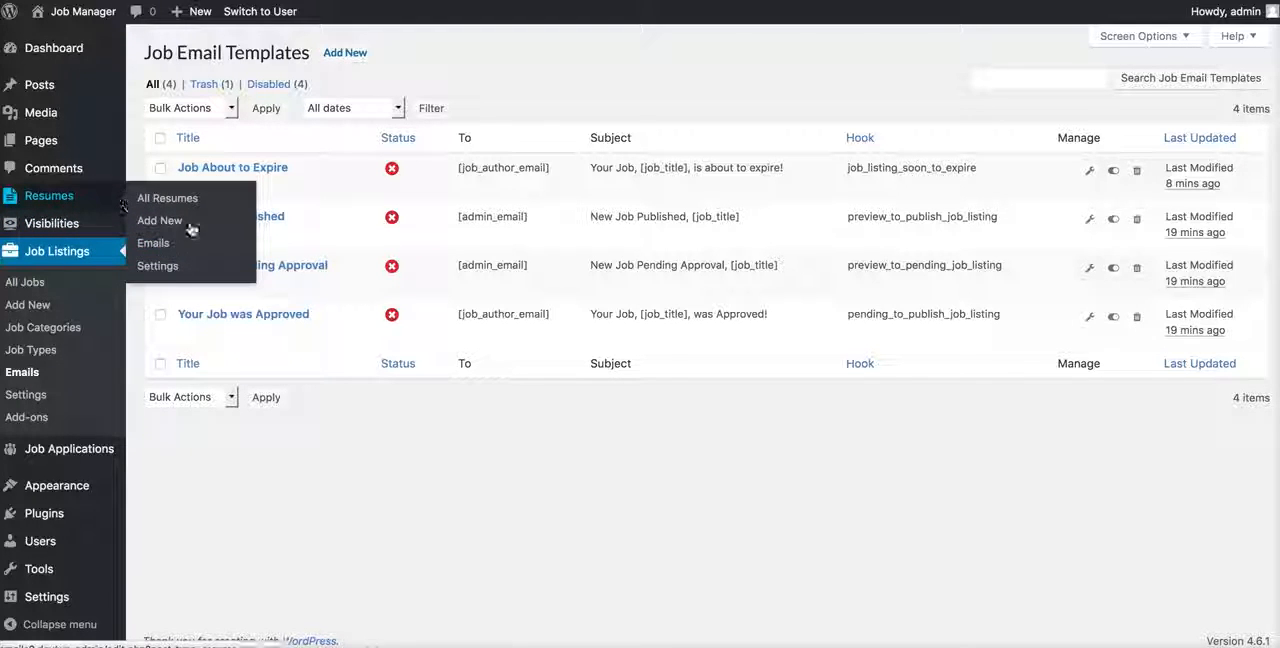
mouse_move(64, 454)
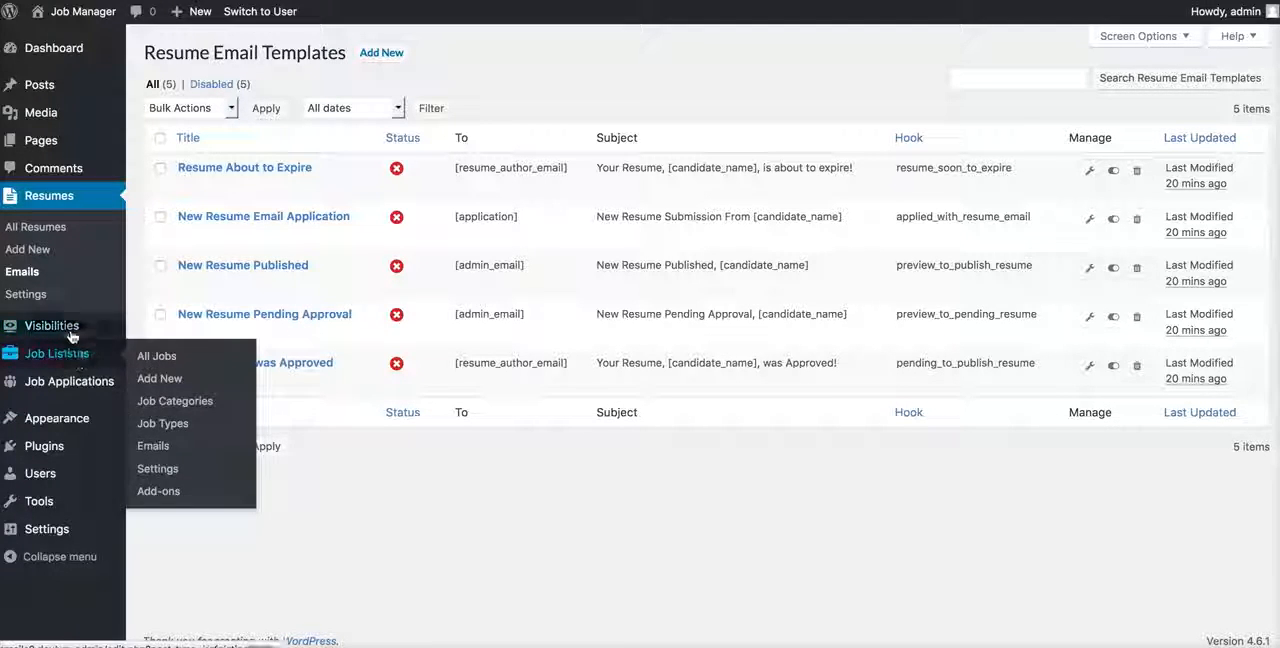
left_click(220, 446)
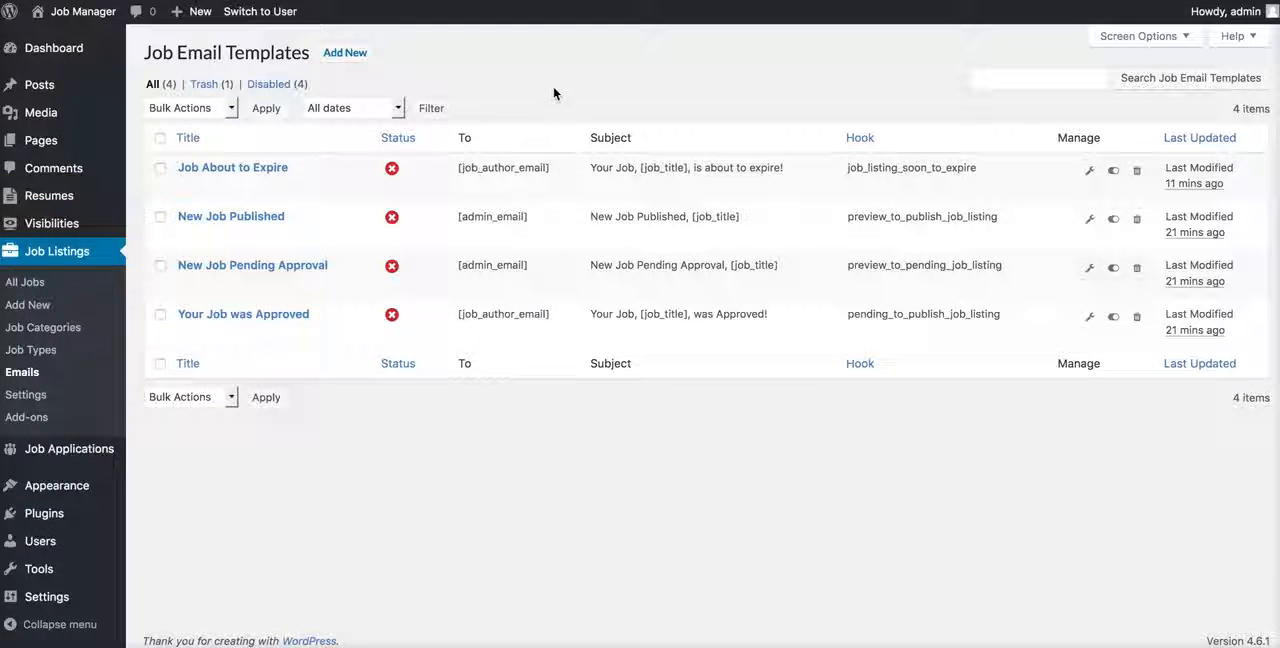
left_click(338, 53)
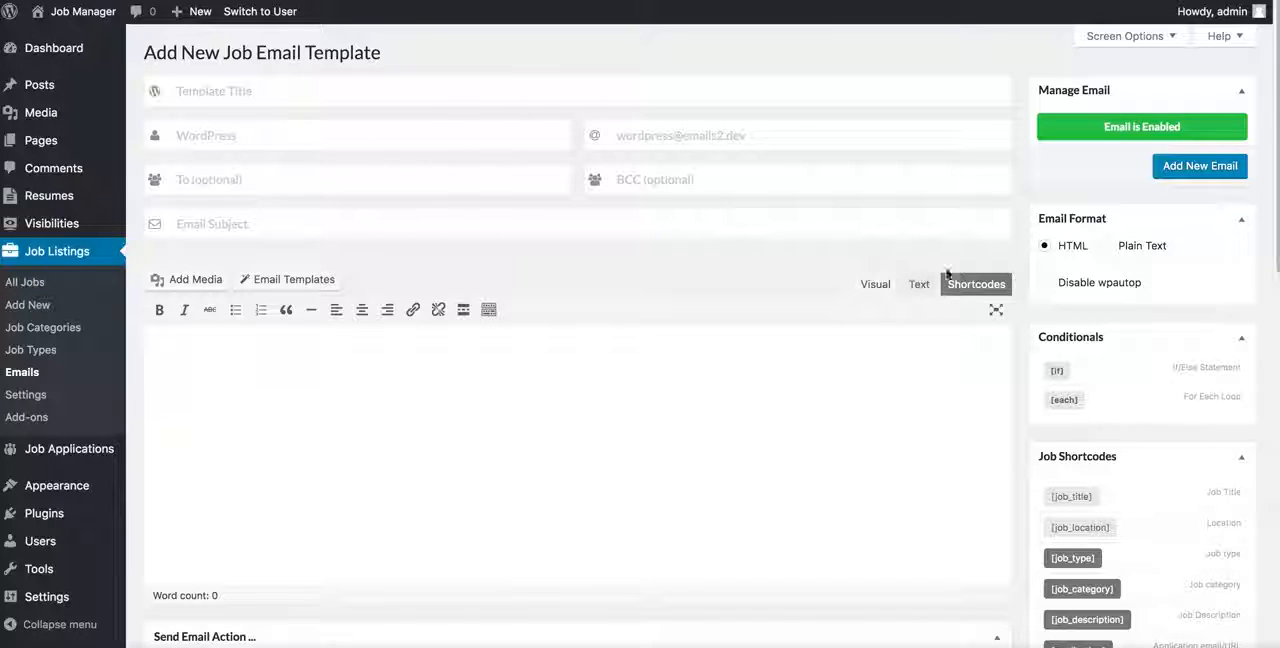
Step: Examine the available shortcodes and the send action and attachment settings of the new job email template
left_click(977, 285)
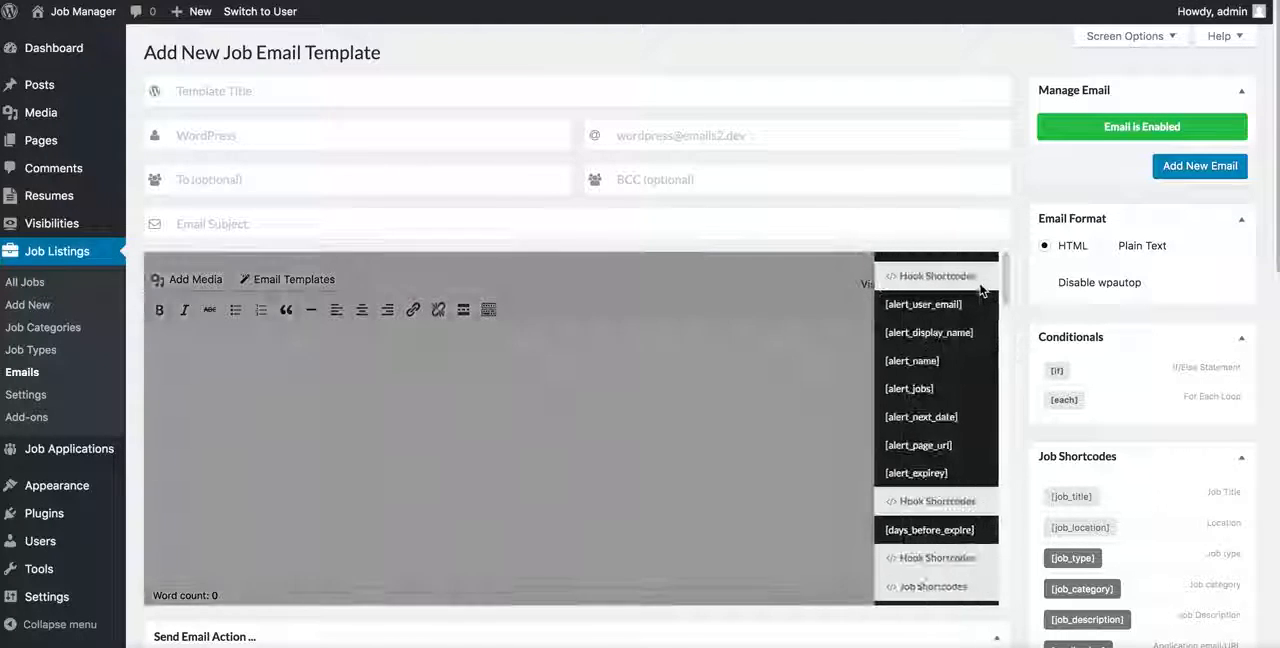
scroll(915, 383, "down", 15)
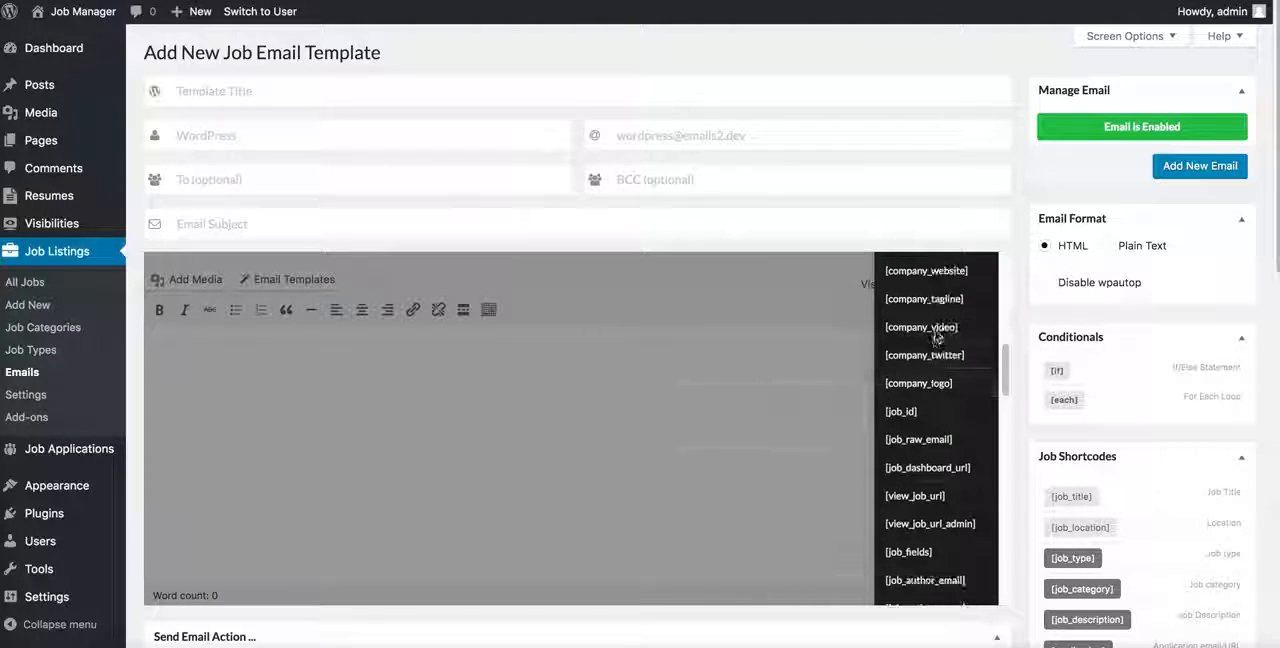
scroll(934, 358, "down", 10)
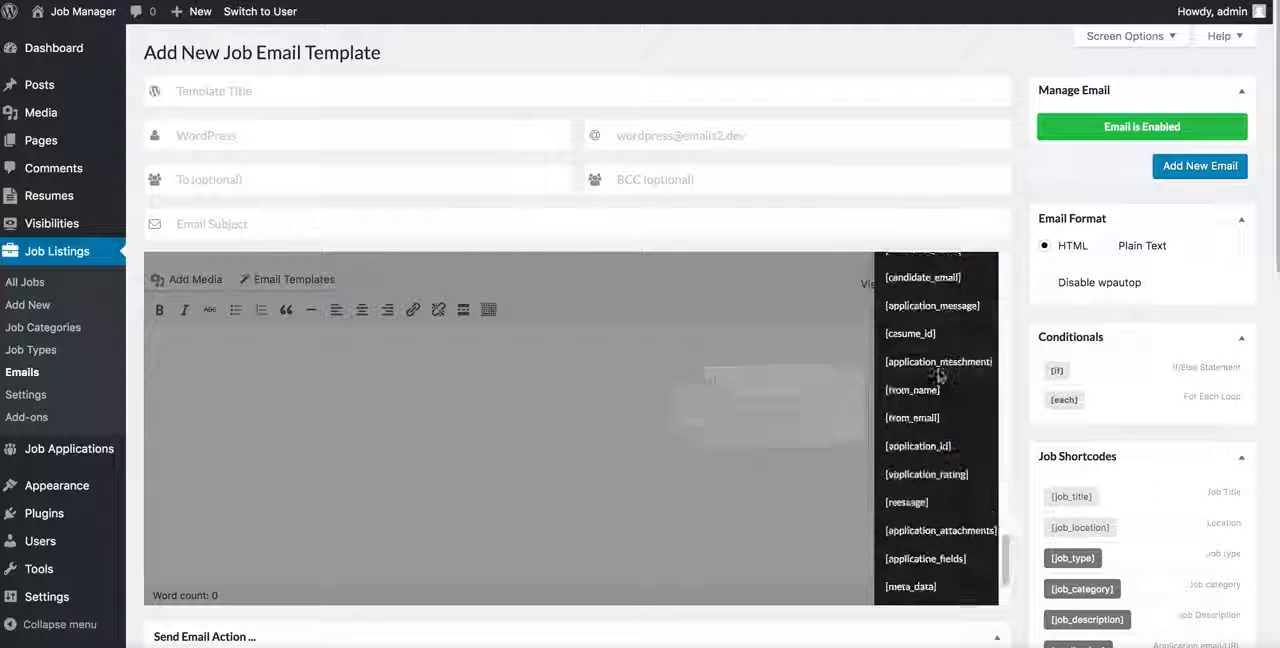
scroll(938, 375, "up", 5)
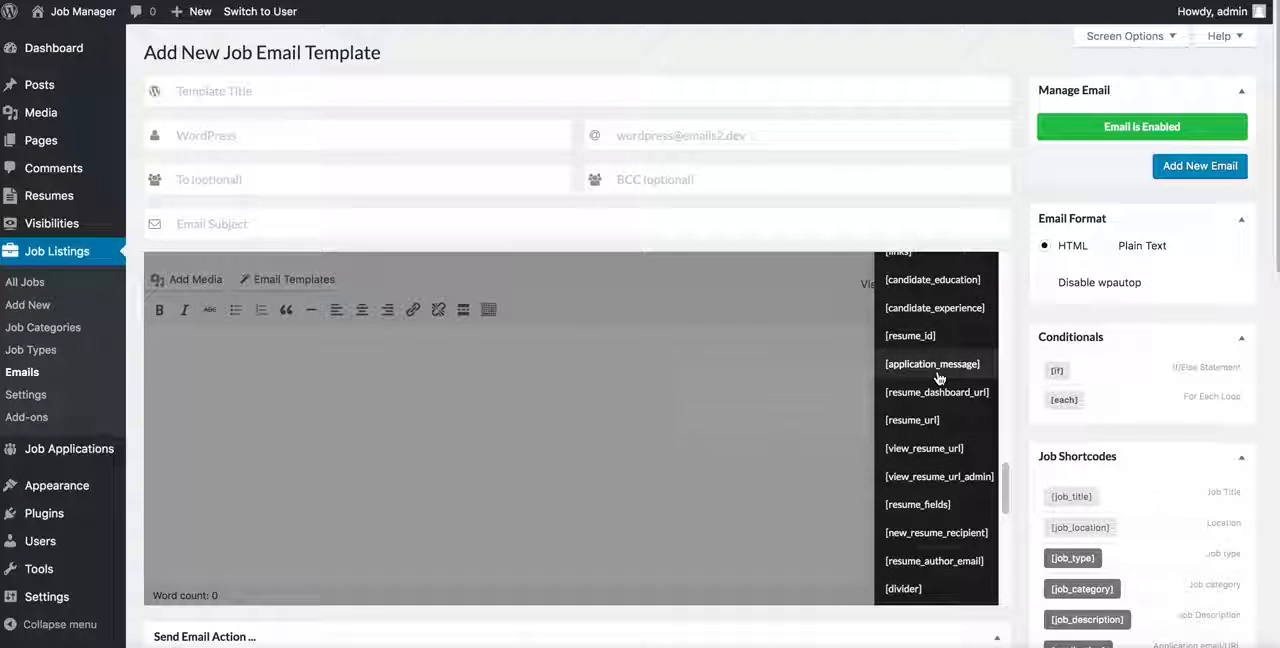
scroll(1149, 291, "down", 10)
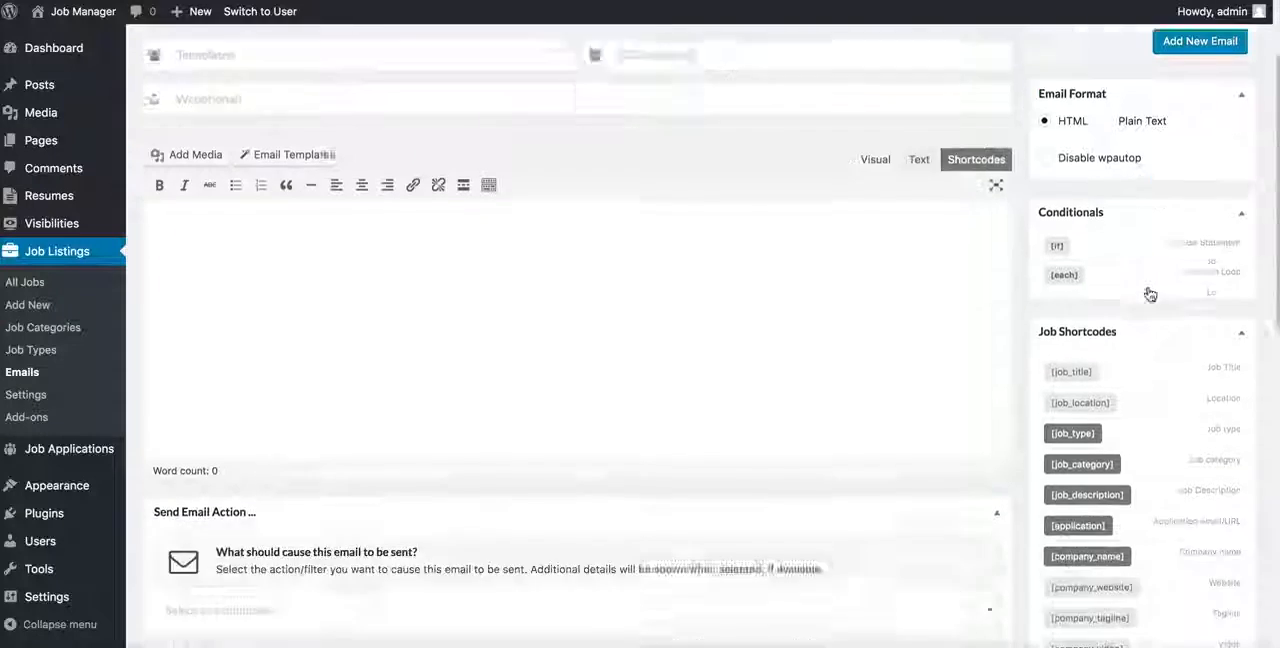
scroll(1177, 395, "down", 5)
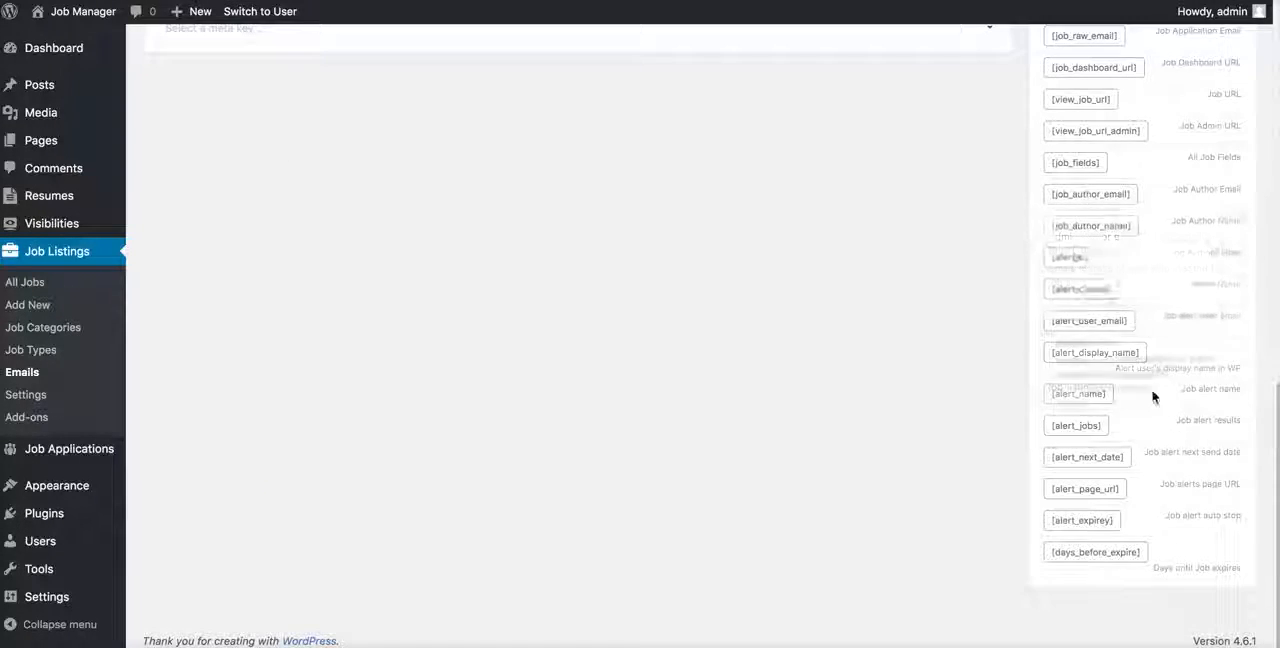
scroll(1152, 390, "up", 10)
left_click(231, 374)
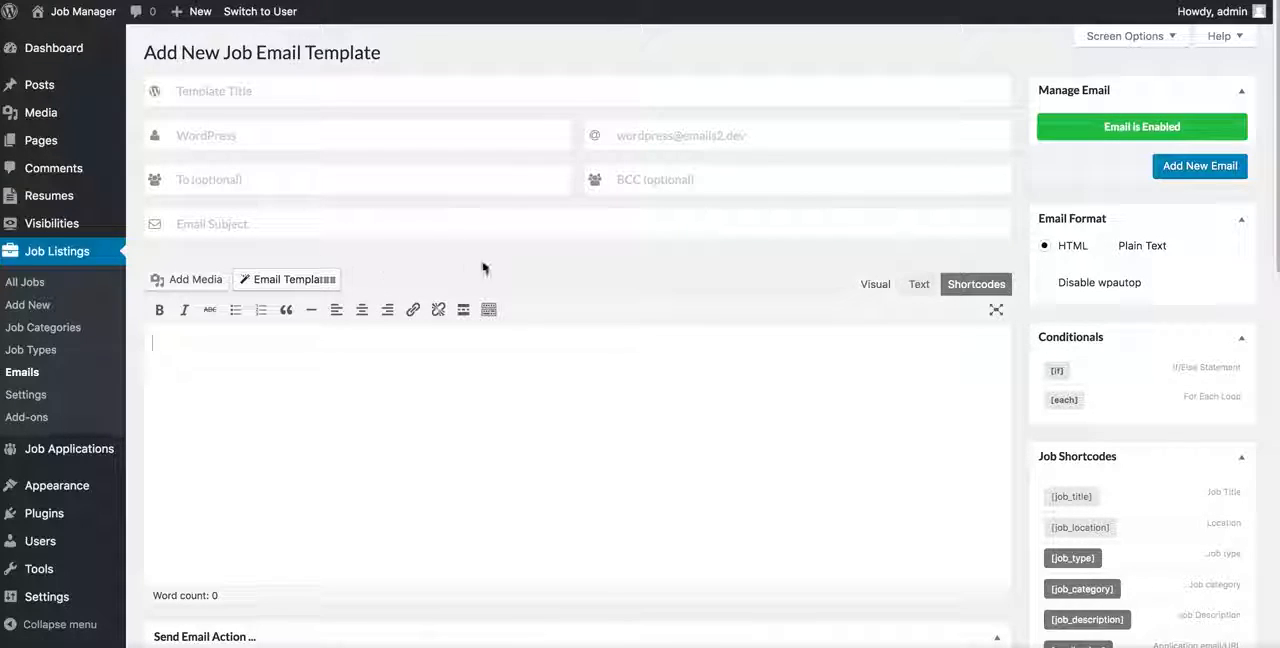
scroll(468, 374, "down", 1)
scroll(468, 375, "down", 10)
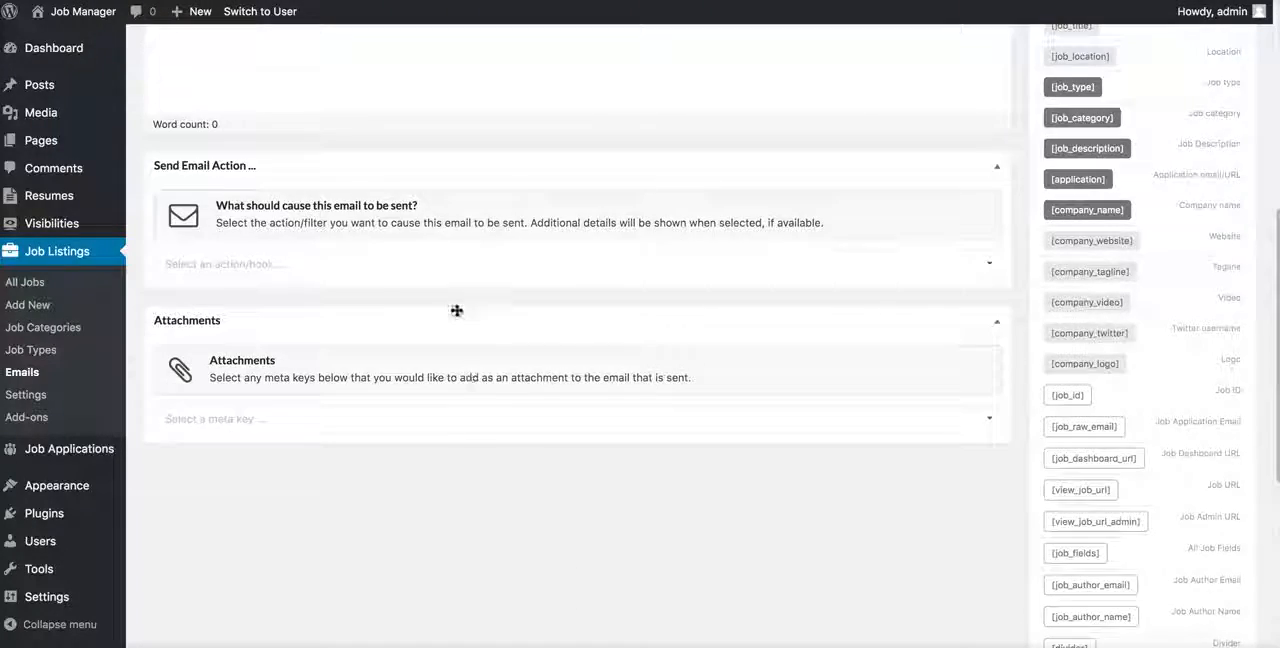
scroll(452, 267, "up", 10)
Step: Review the Core and Default (Post Status) predefined email templates and the events they cover
left_click(277, 278)
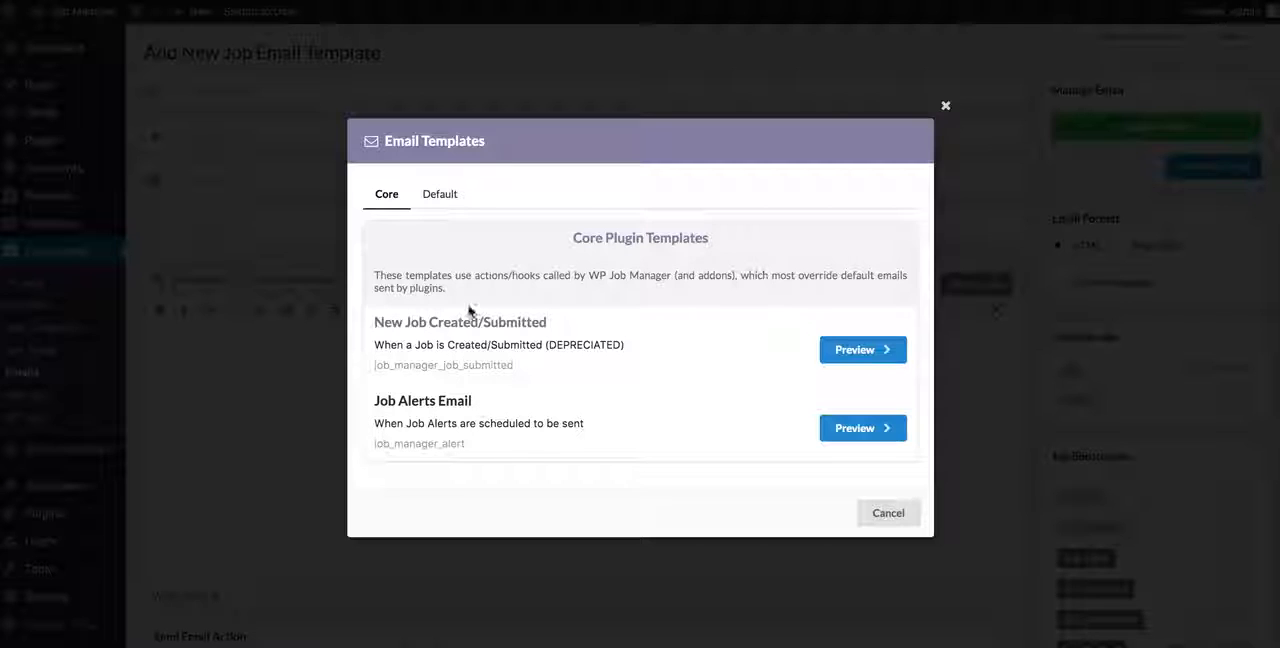
left_click(442, 196)
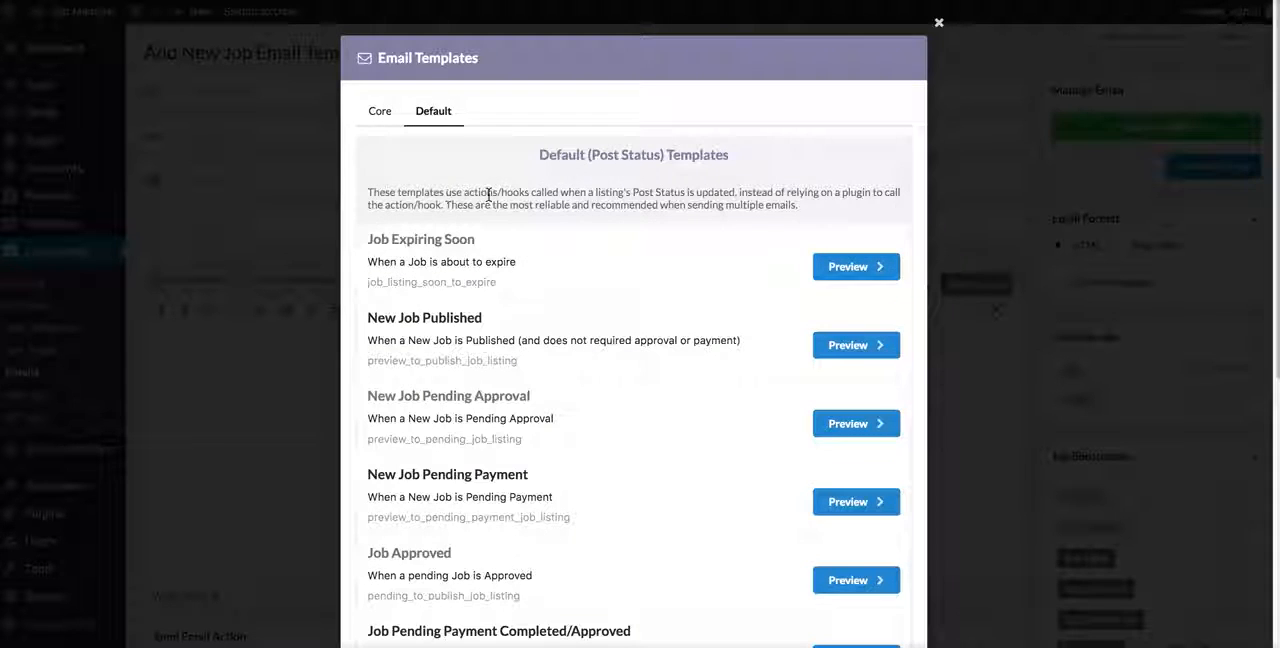
scroll(608, 192, "down", 3)
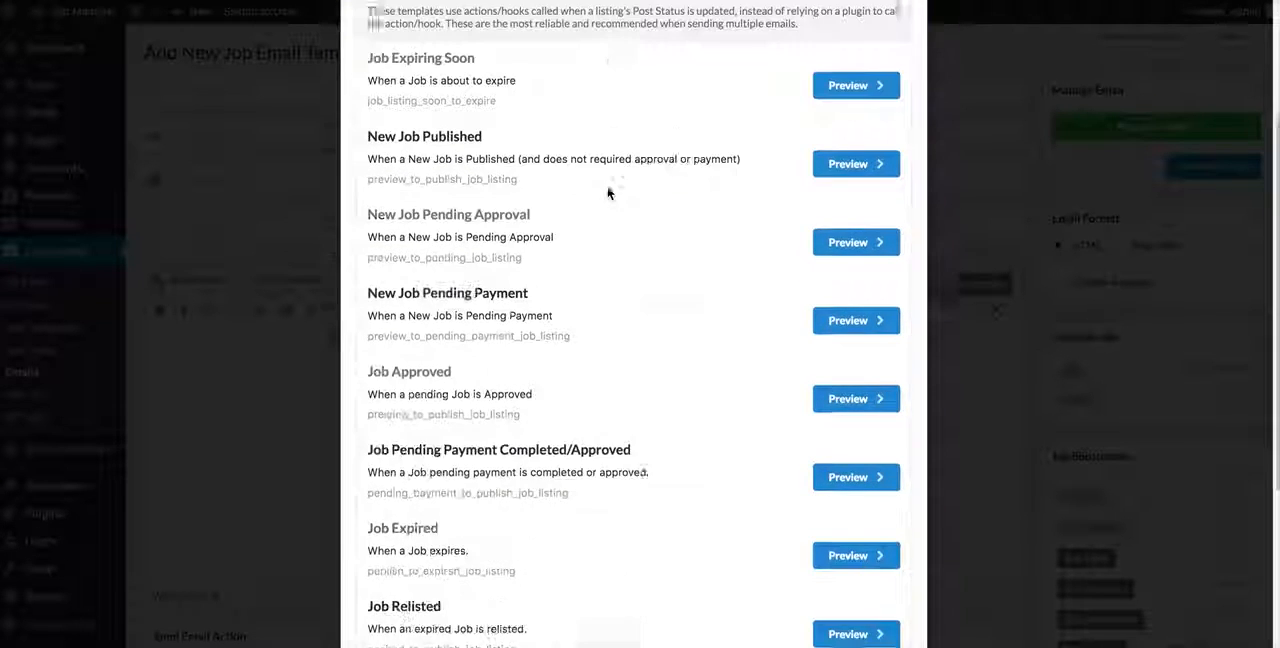
scroll(608, 192, "down", 4)
scroll(586, 394, "up", 7)
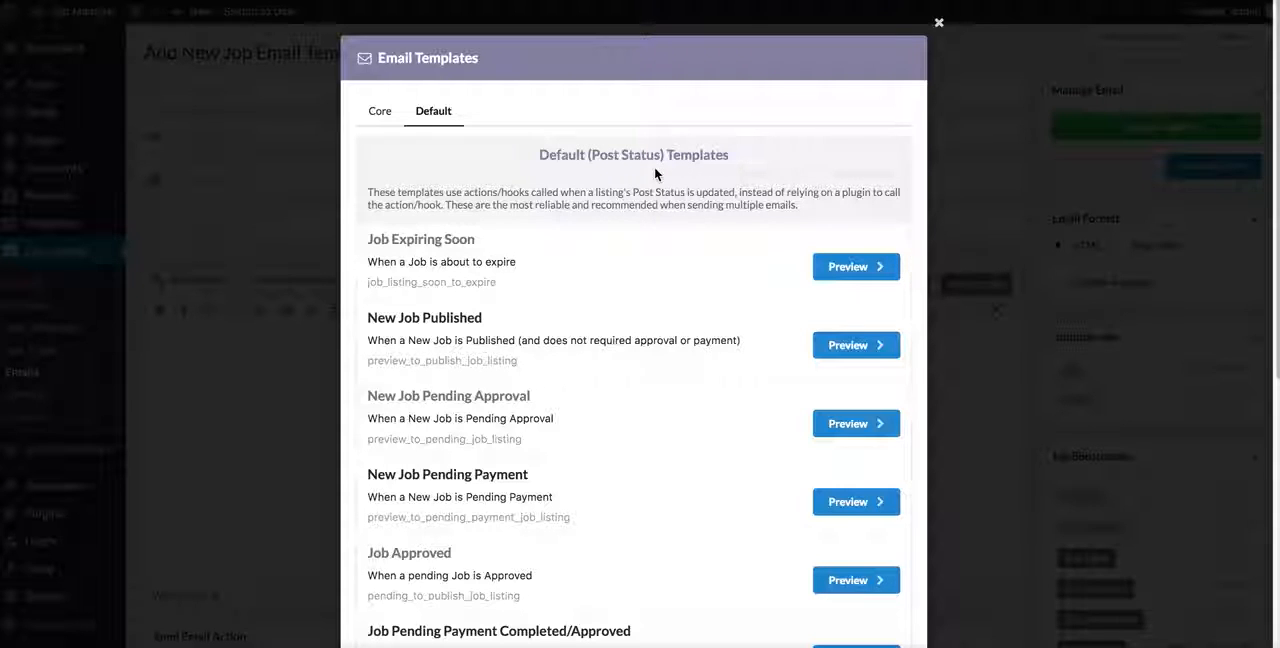
left_click_drag(538, 155, 740, 162)
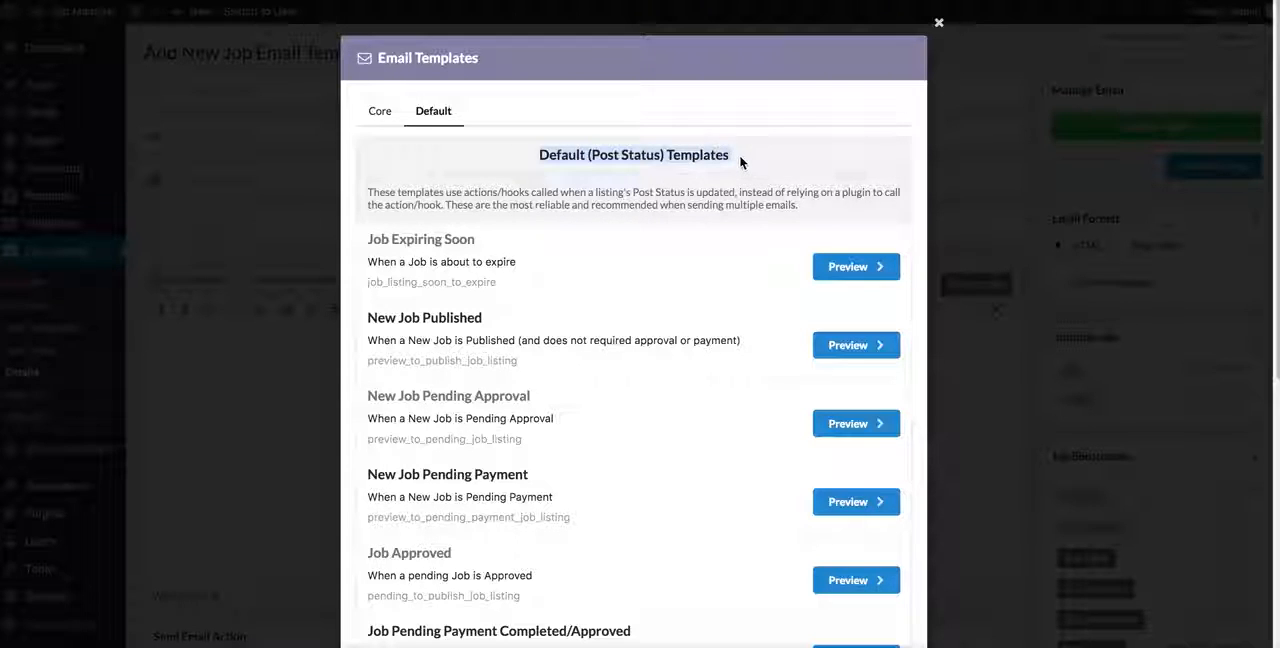
left_click(550, 162)
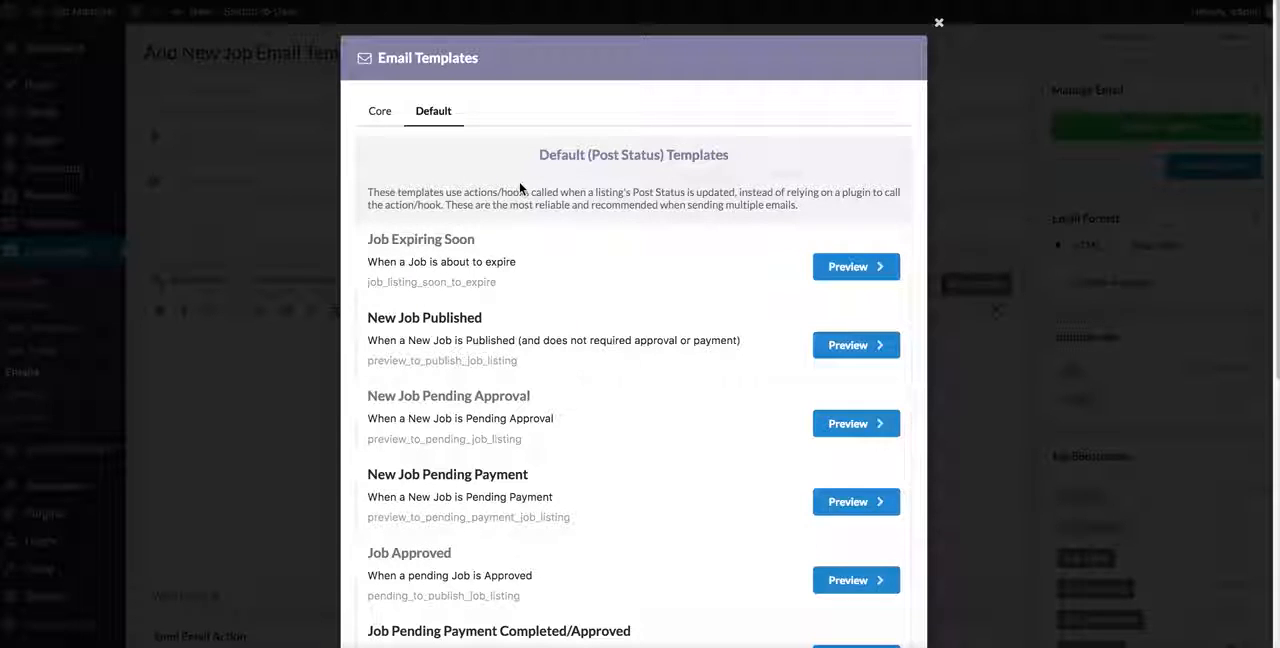
left_click(379, 112)
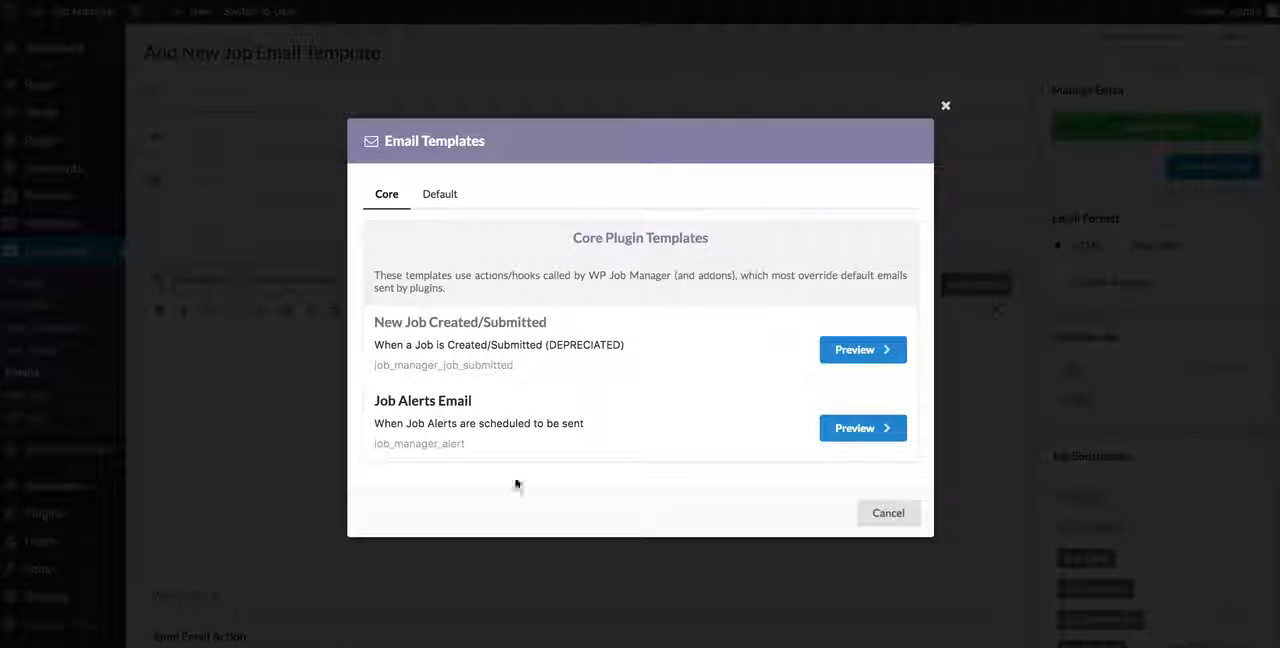
left_click(451, 205)
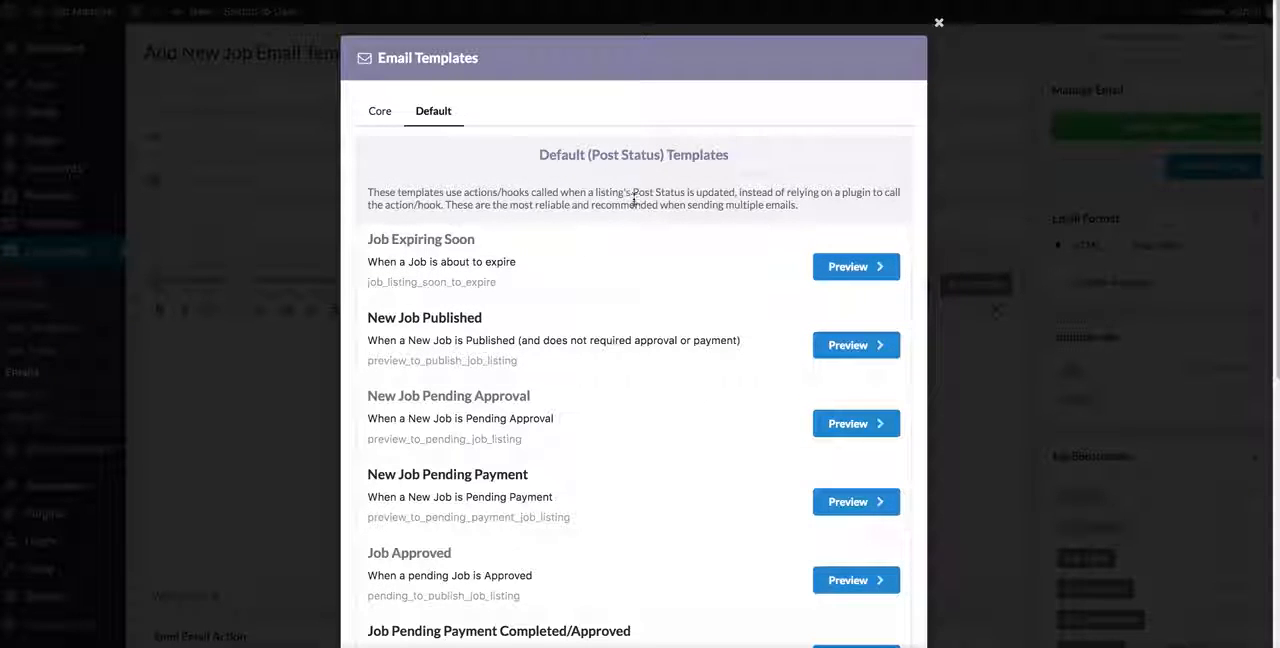
scroll(633, 207, "down", 2)
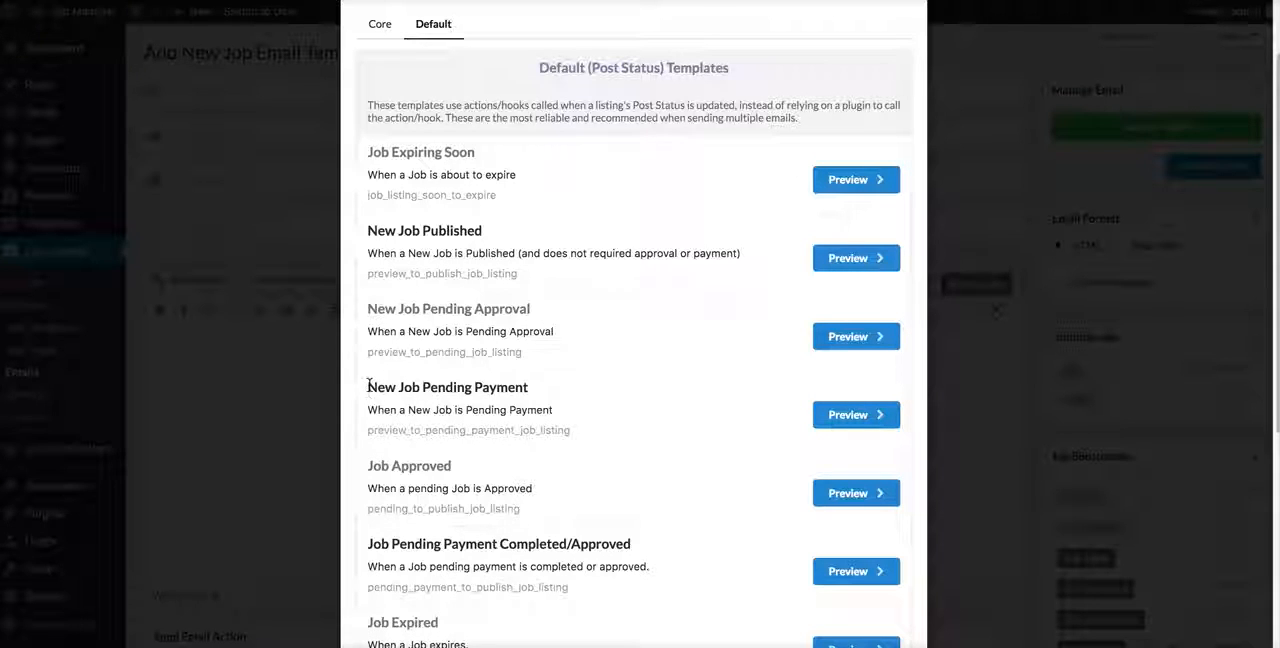
left_click_drag(369, 385, 560, 385)
left_click(560, 347)
scroll(643, 280, "up", 2)
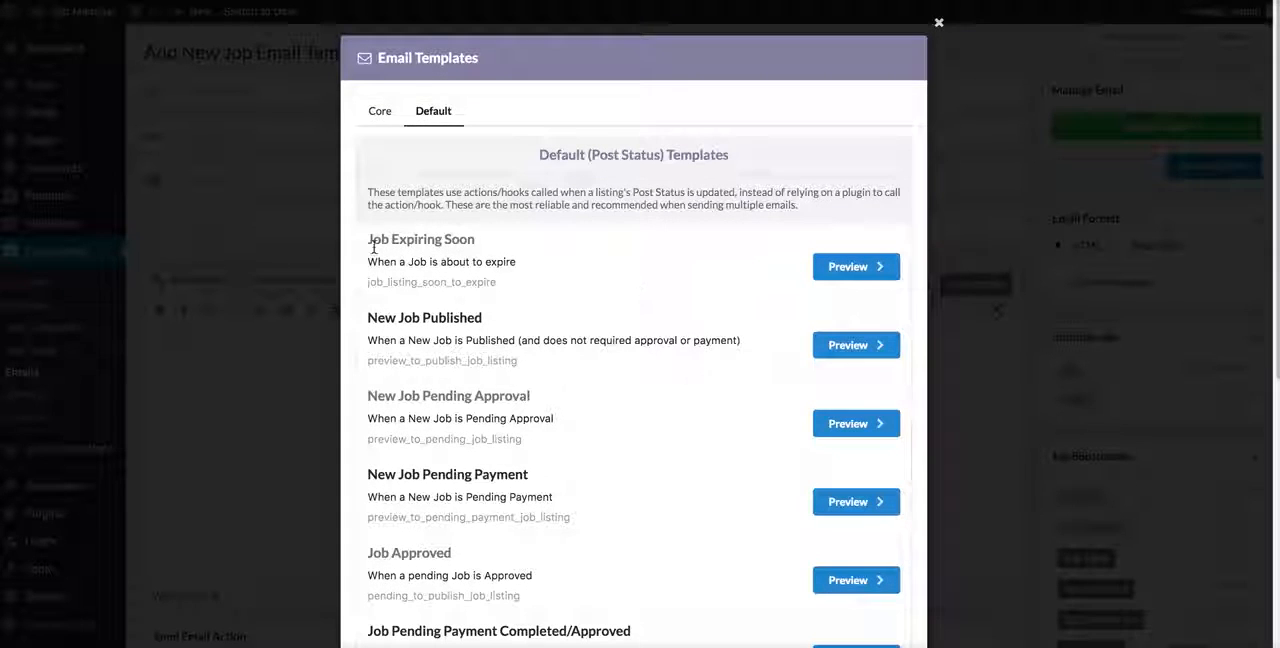
Step: Preview the Job Expiring Soon predefined template and use it to fill in the new job email
left_click(870, 267)
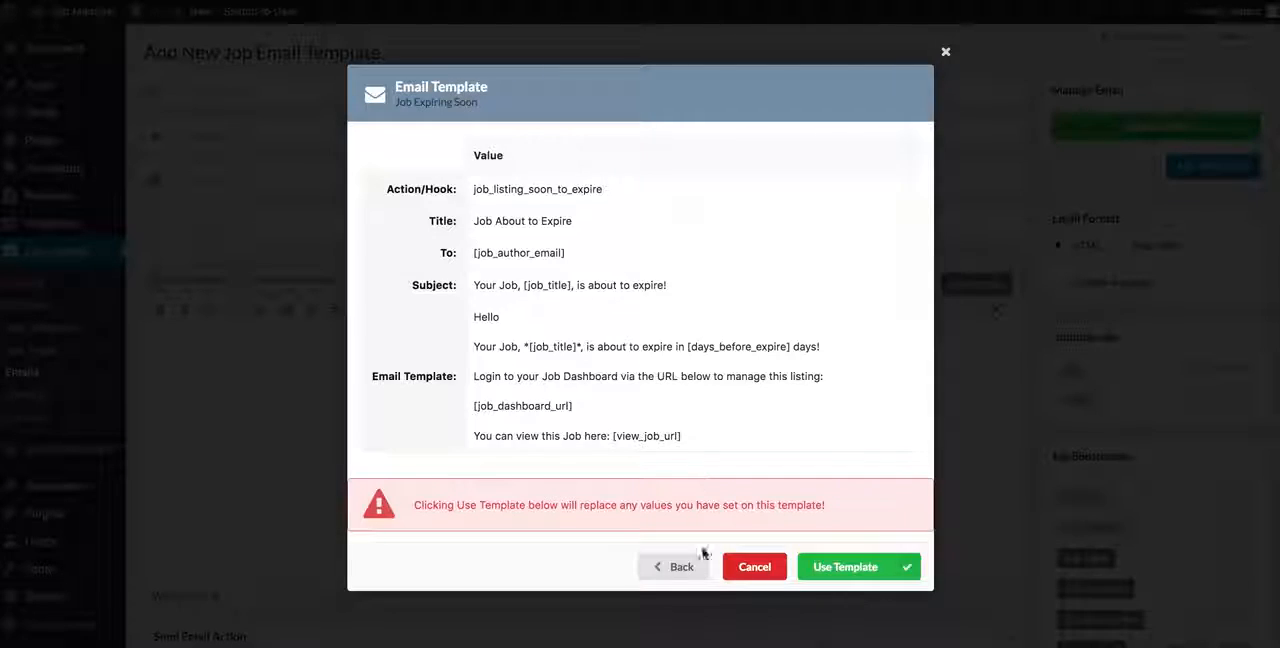
left_click(661, 565)
left_click(860, 267)
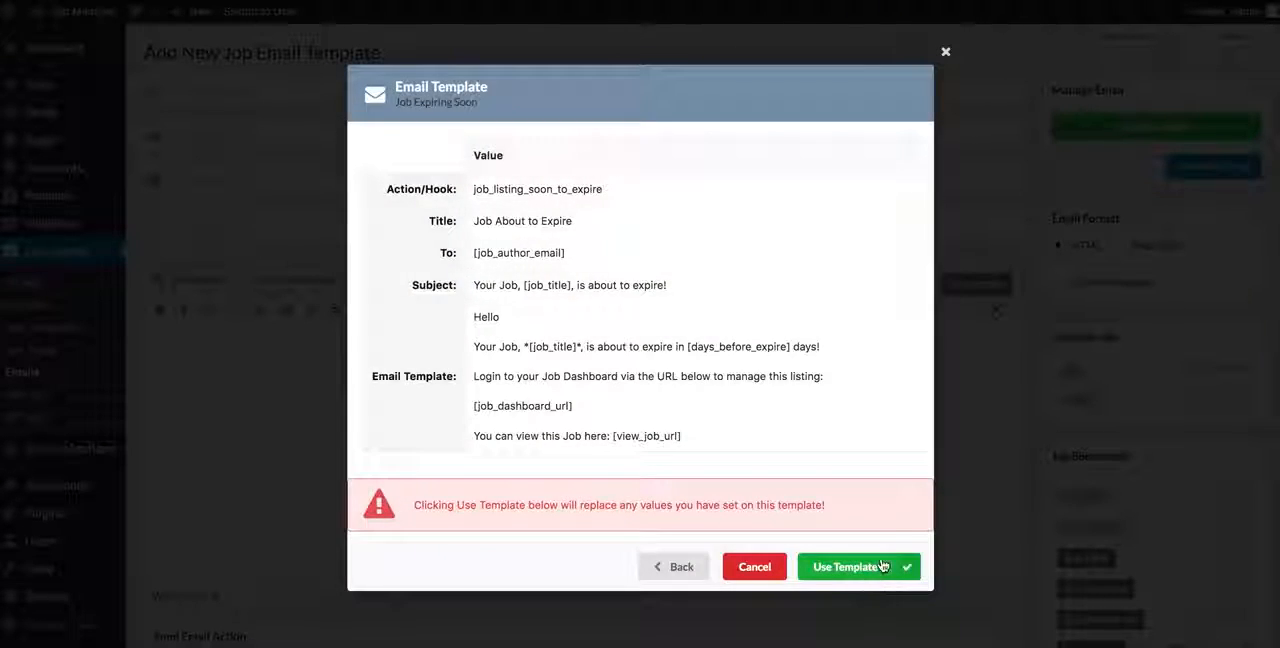
left_click(882, 566)
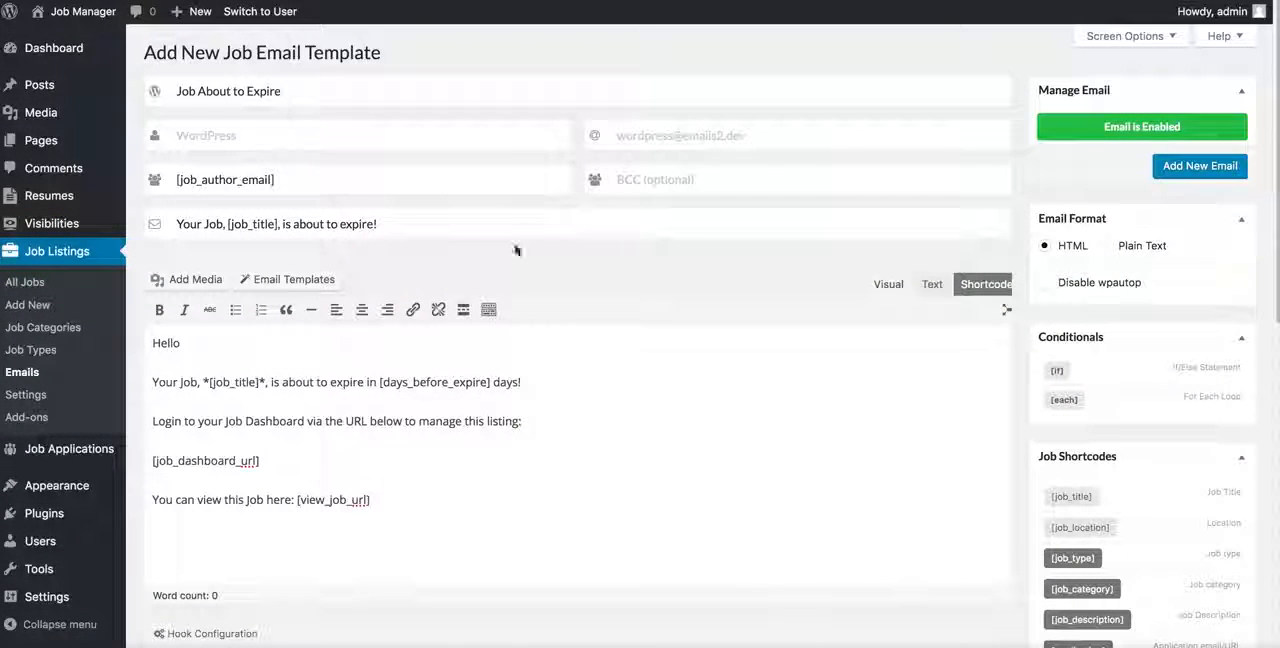
Step: Extend the template title to "Job About to Expire ( 4 days )"
left_click(434, 219)
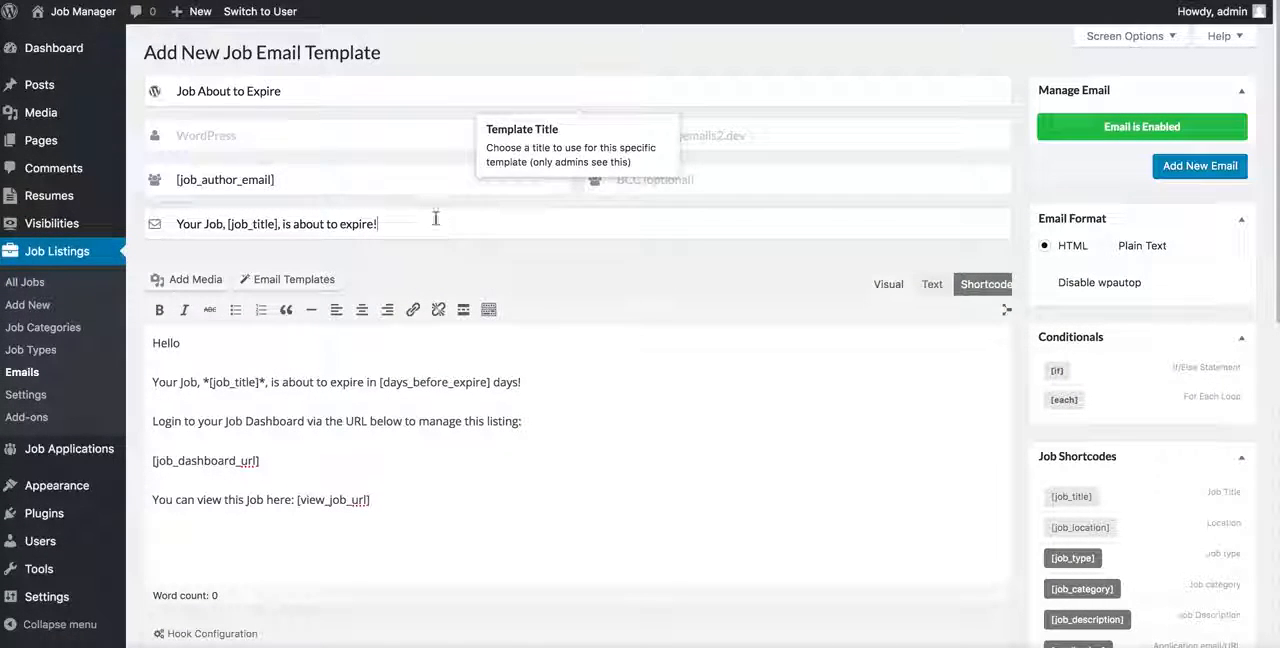
left_click(325, 85)
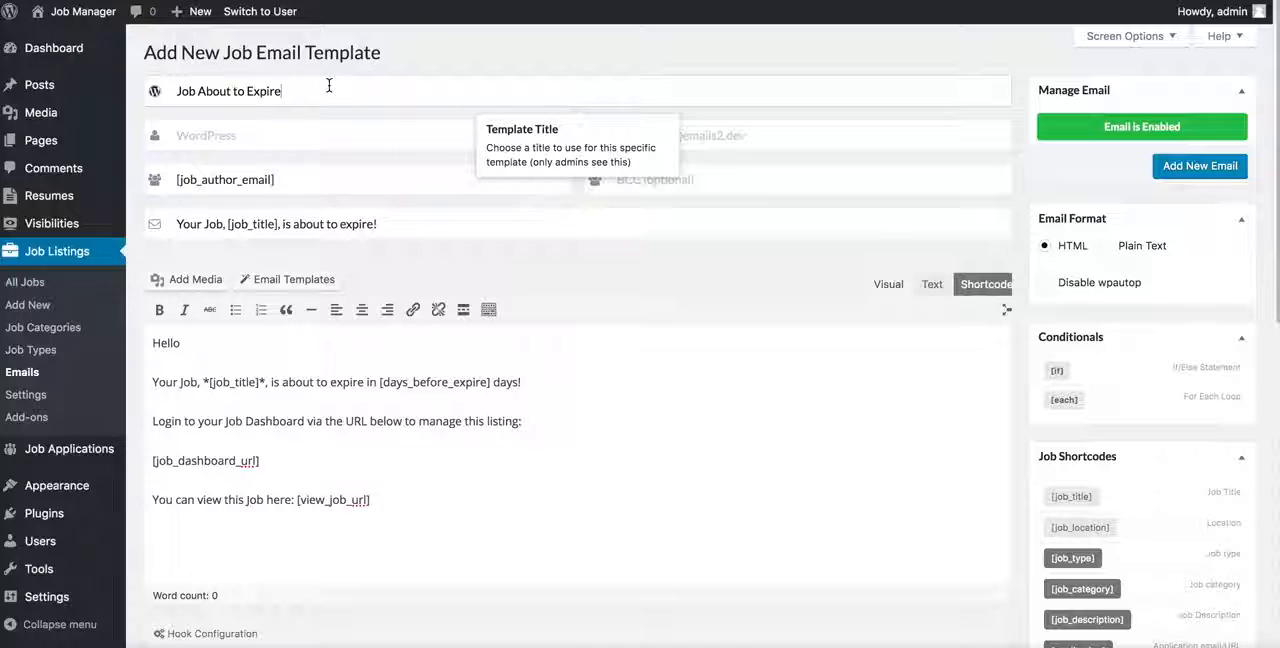
key("Down")
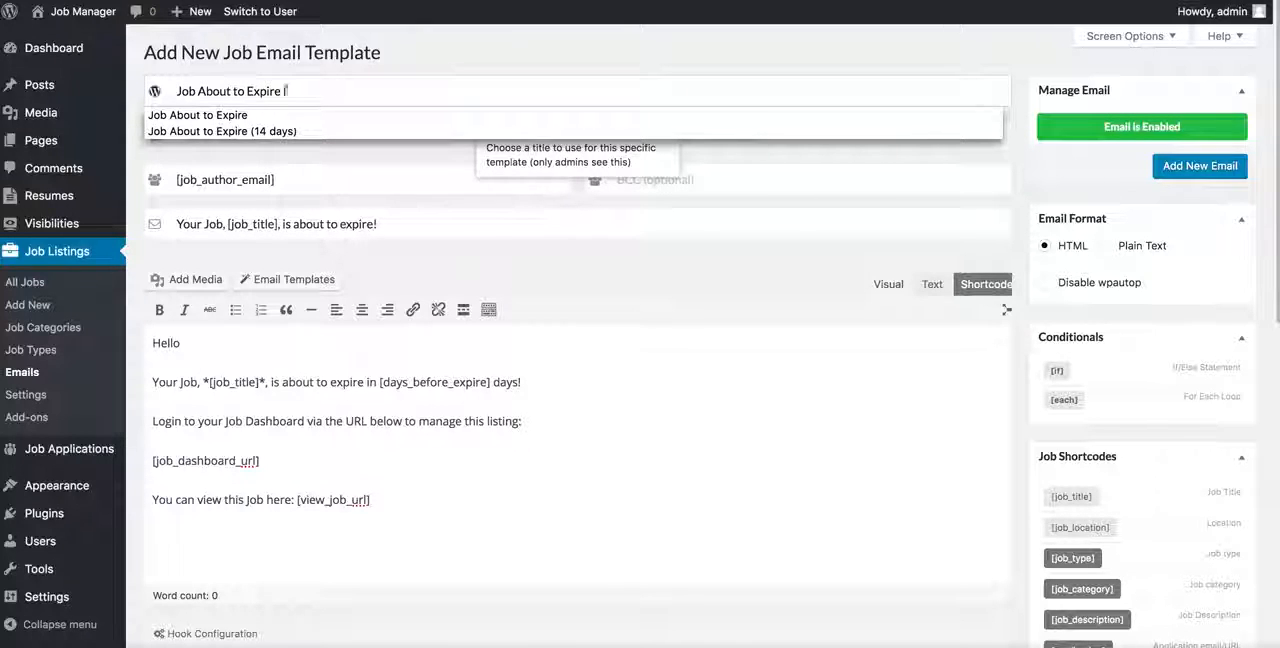
type("( 4 d")
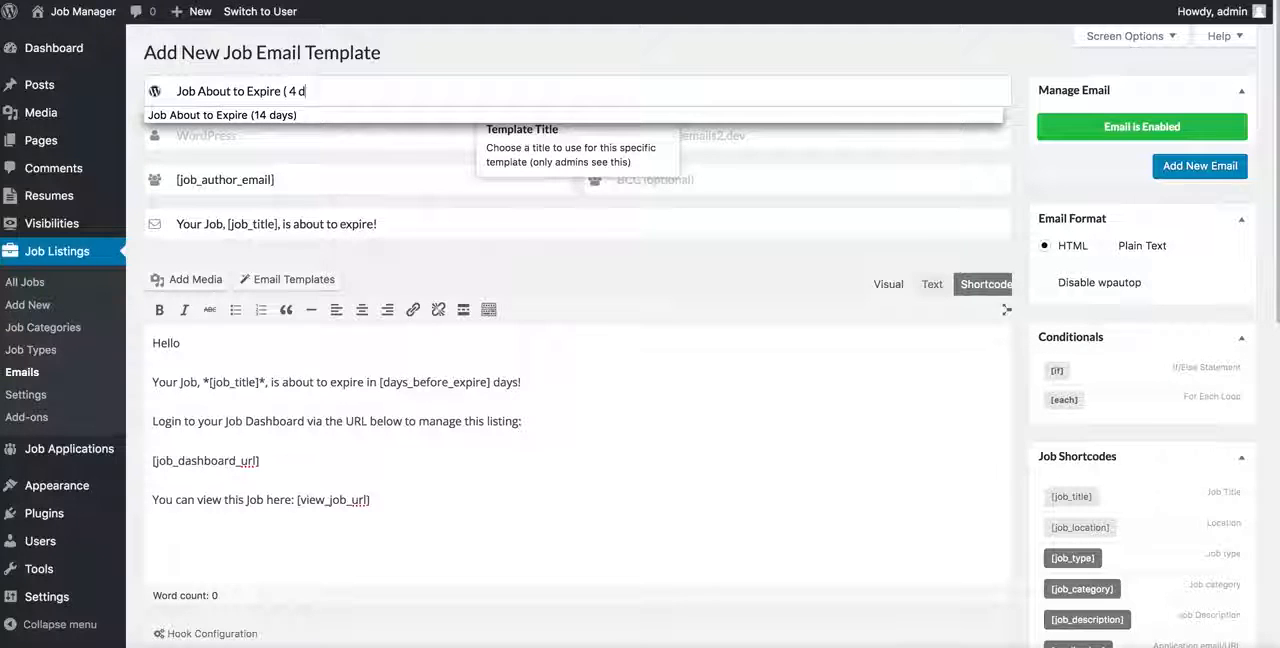
type("ays")
left_click(559, 237)
left_click(405, 147)
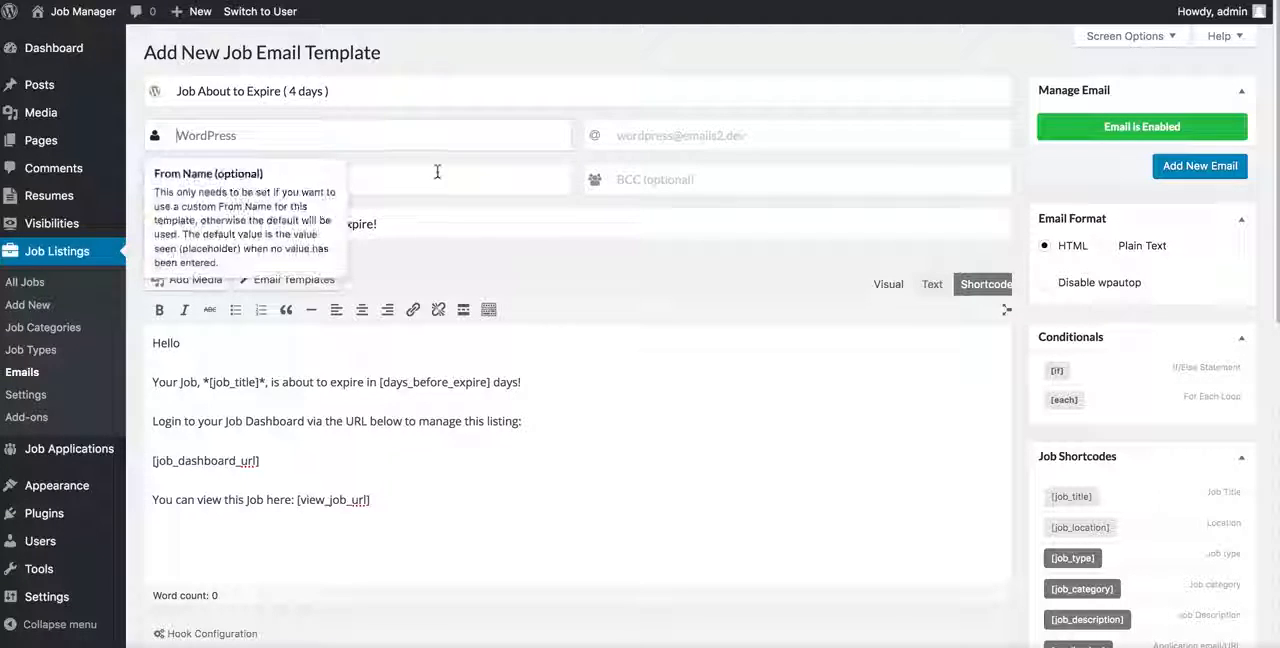
left_click(611, 420)
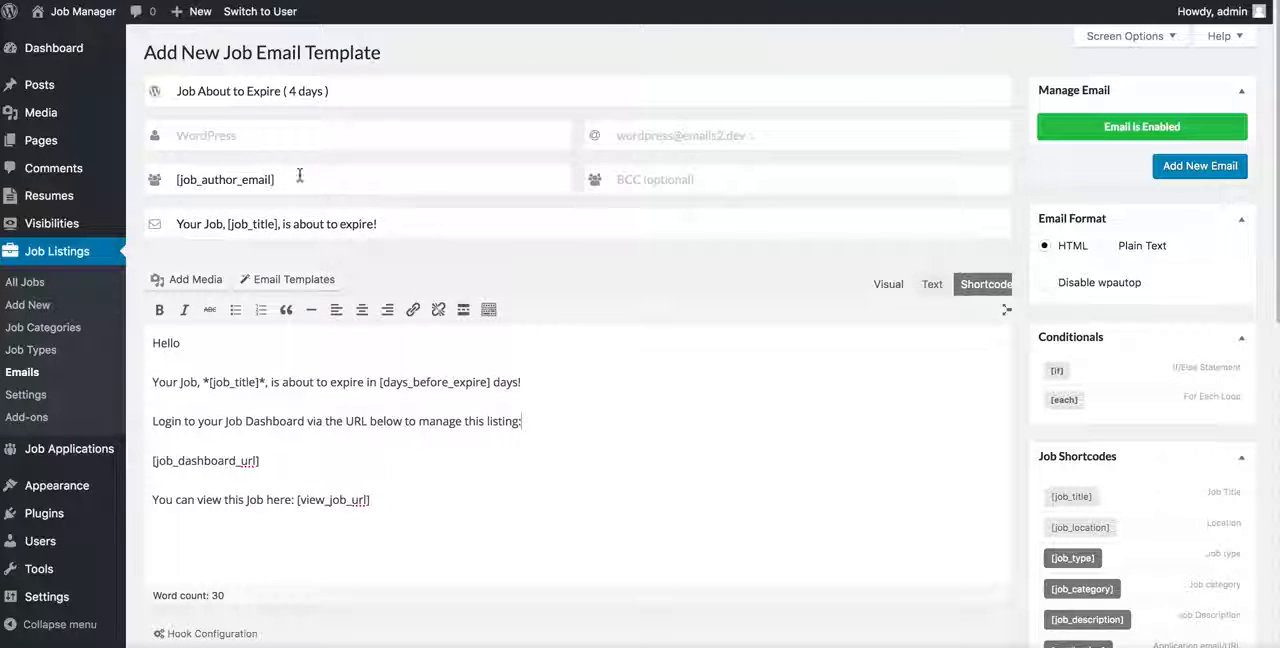
Step: Set the days before expiration in the hook configuration to 4
scroll(428, 500, "down", 3)
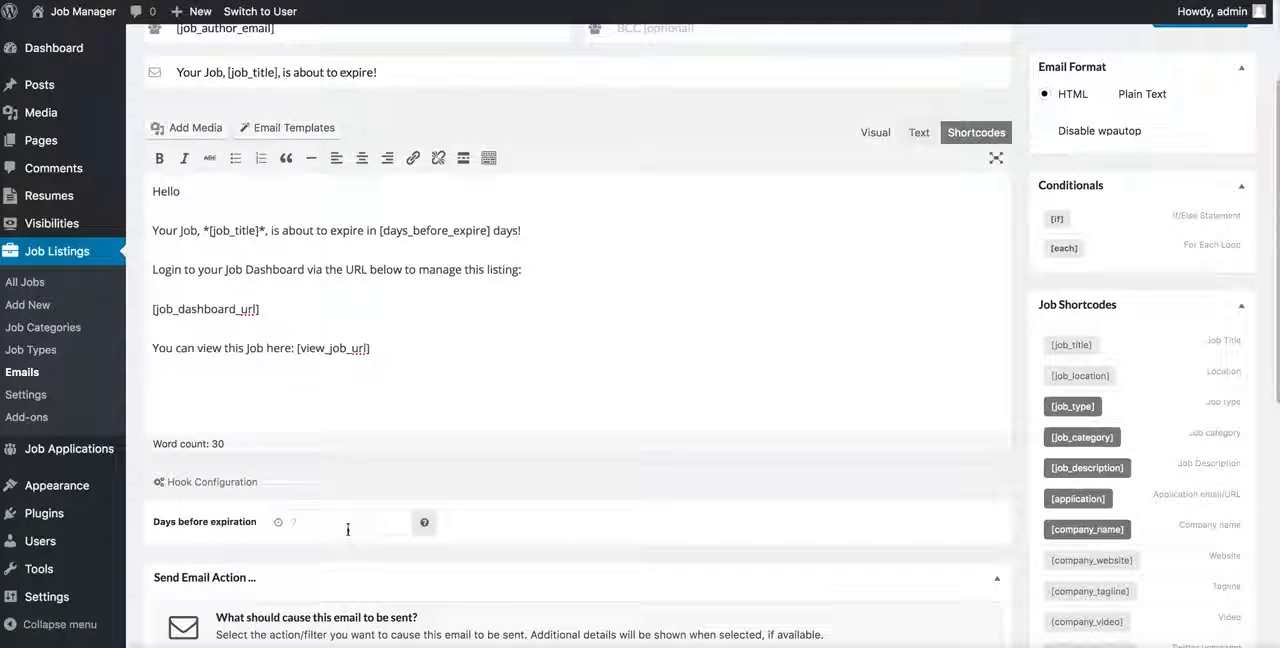
left_click(348, 529)
type("4")
Step: Examine the core and default post status action hooks available for triggering the email
scroll(500, 486, "down", 3)
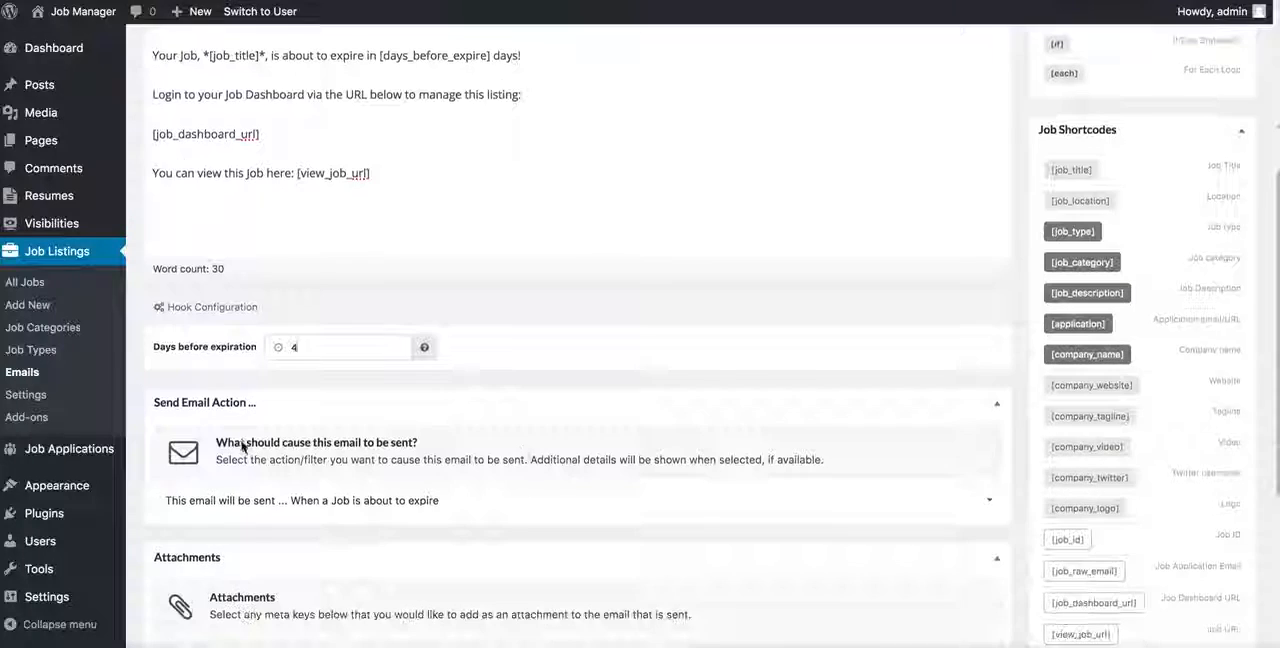
left_click(494, 512)
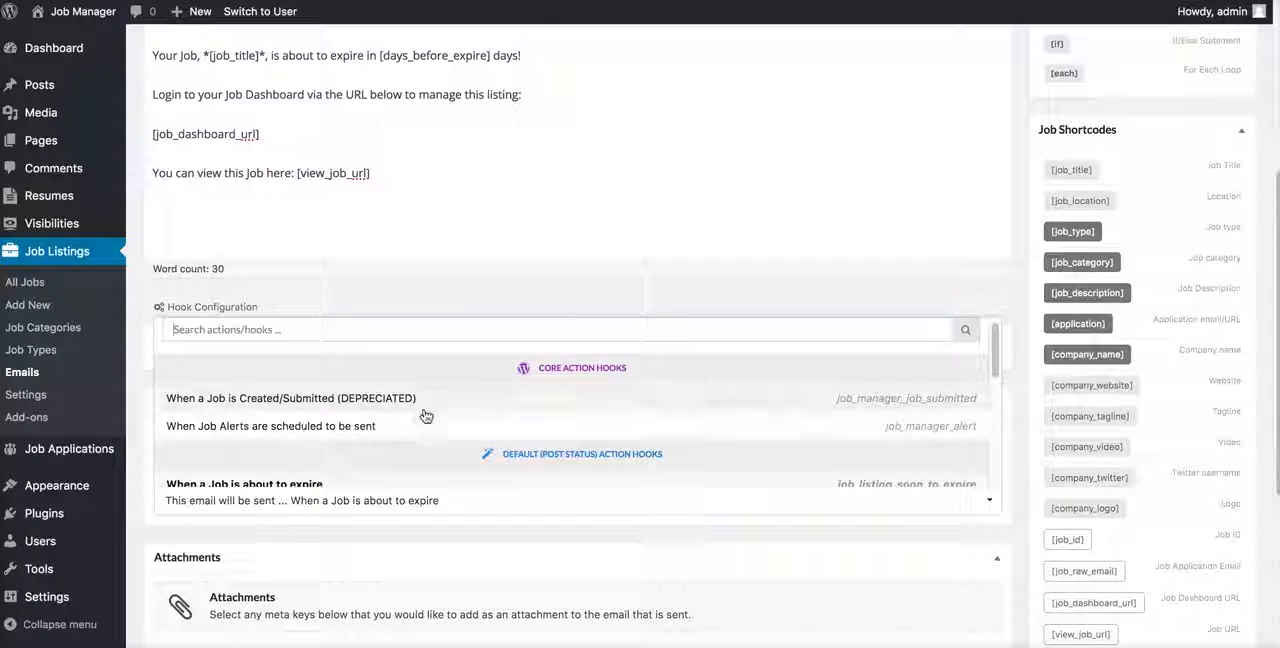
scroll(434, 400, "down", 3)
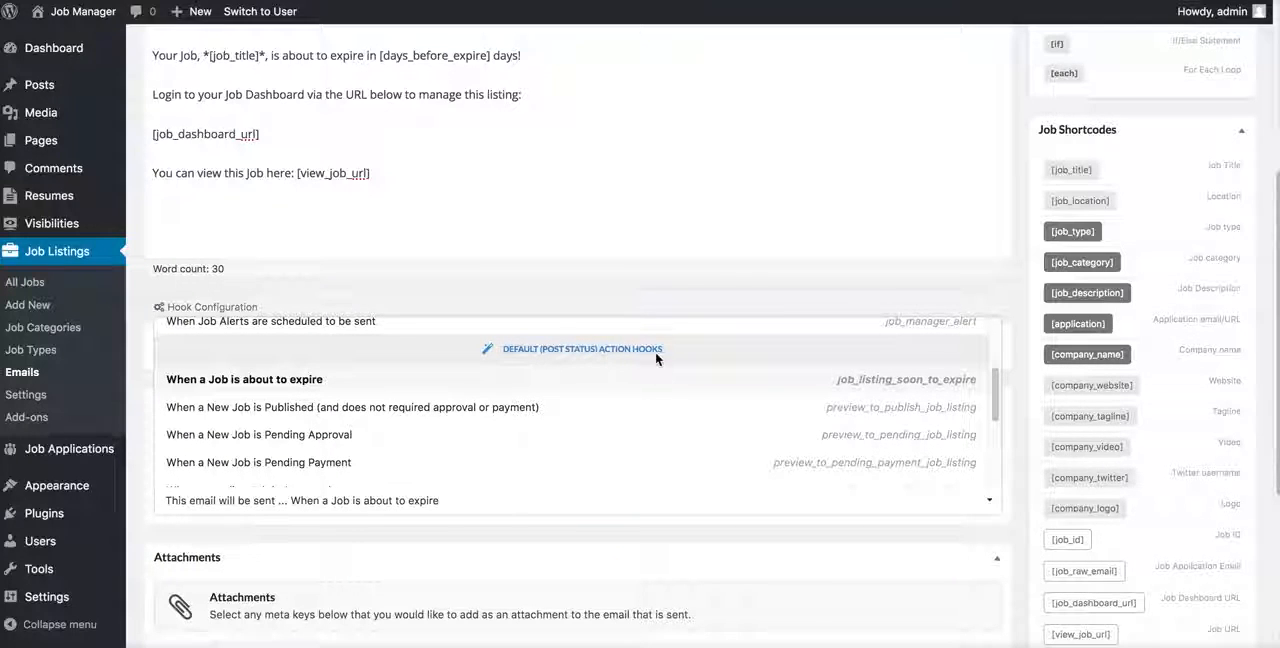
scroll(577, 405, "down", 5)
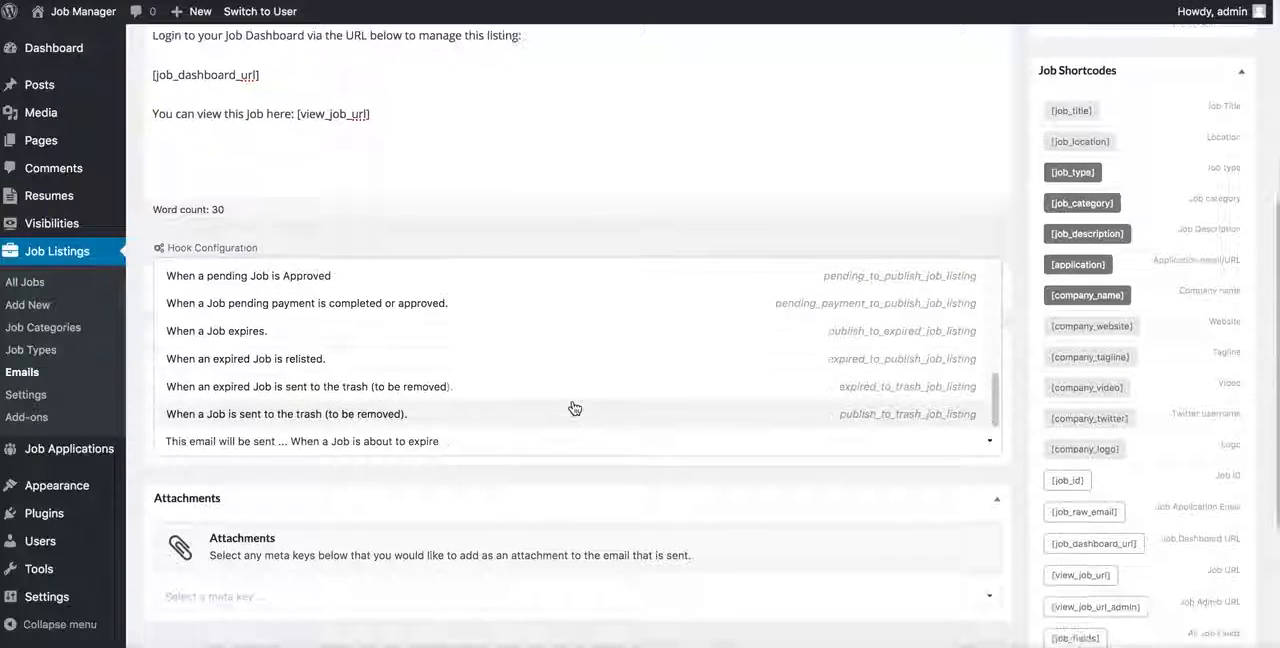
scroll(573, 406, "up", 5)
scroll(593, 459, "up", 5)
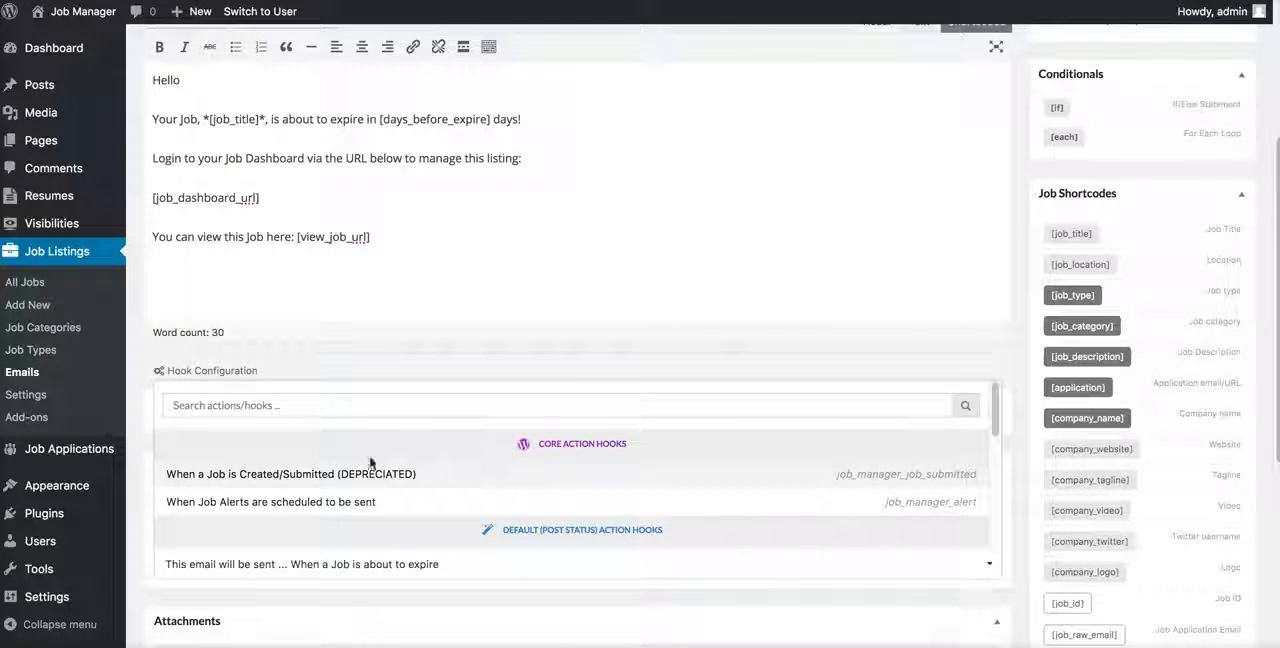
Step: Search the action hooks for "expire", clear the search and close the list without changing the selected hook
left_click(343, 405)
type("expire")
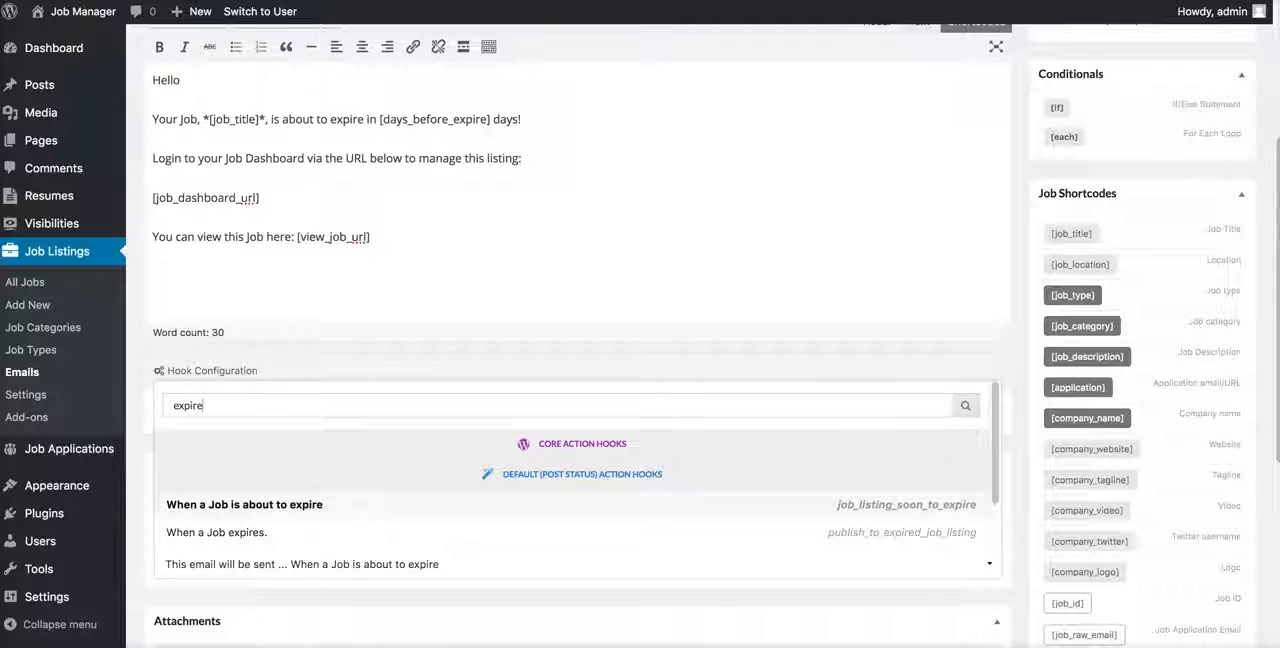
key("BackSpace")
key("BackSpace")
key("BackSpace")
key("BackSpace")
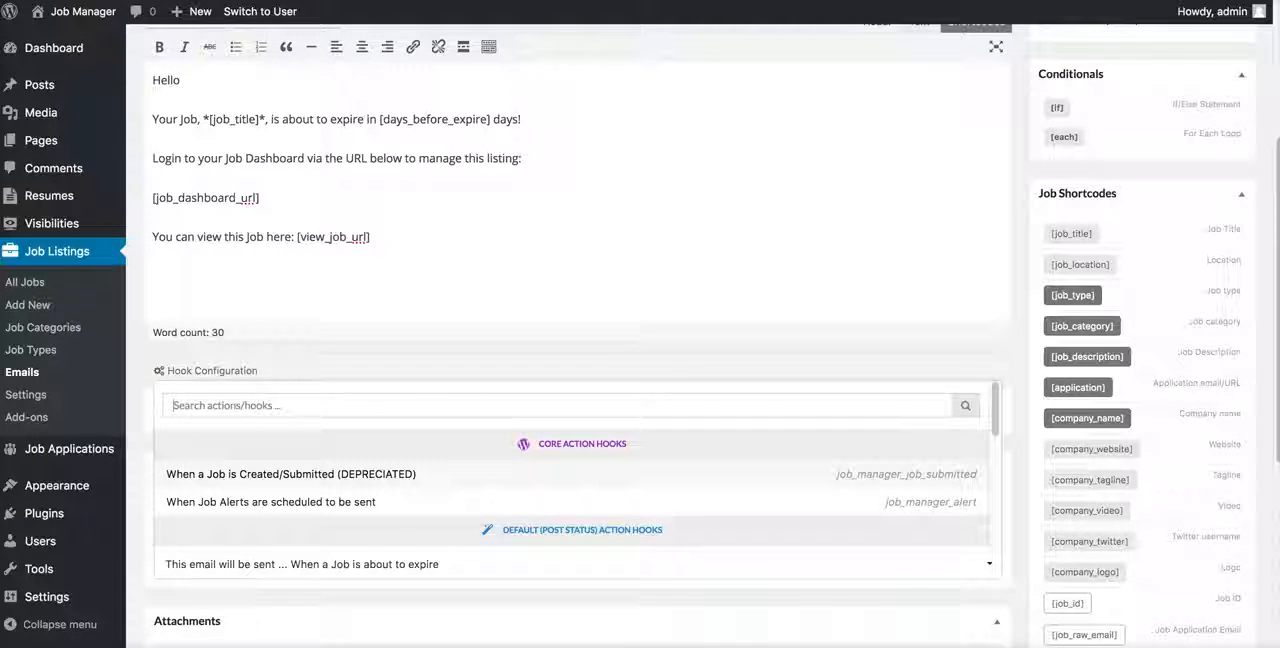
left_click(335, 592)
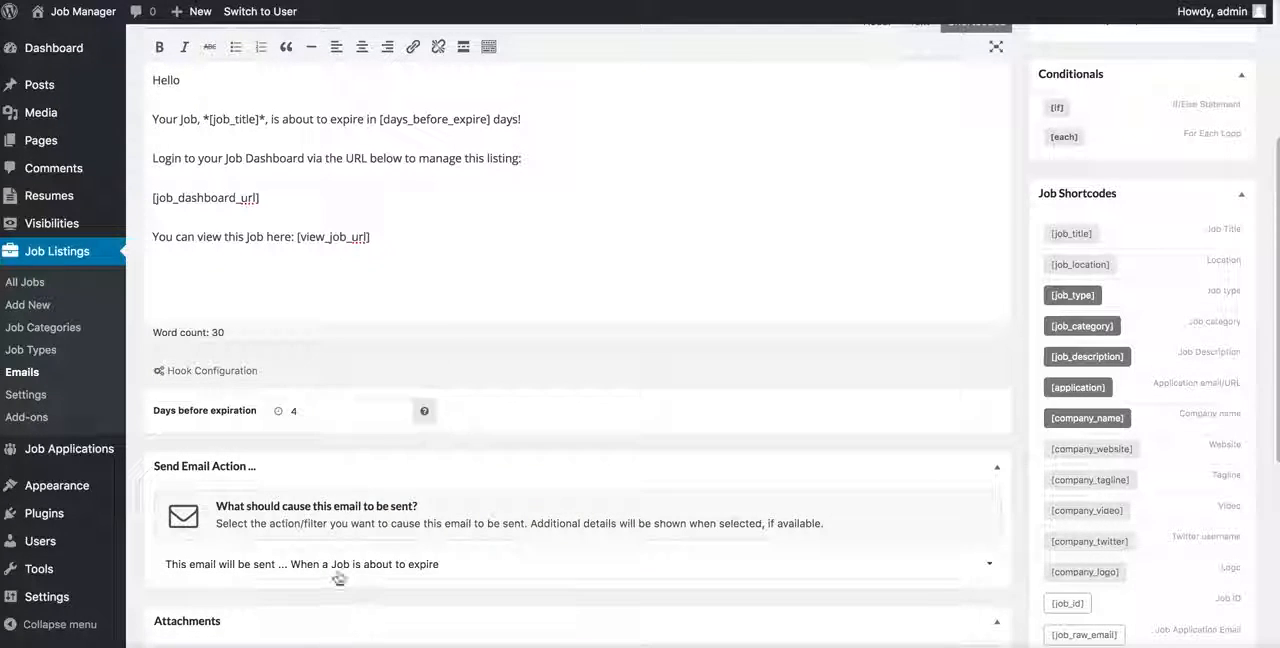
Step: Check which meta keys are available as email attachments, without adding any
scroll(513, 361, "down", 3)
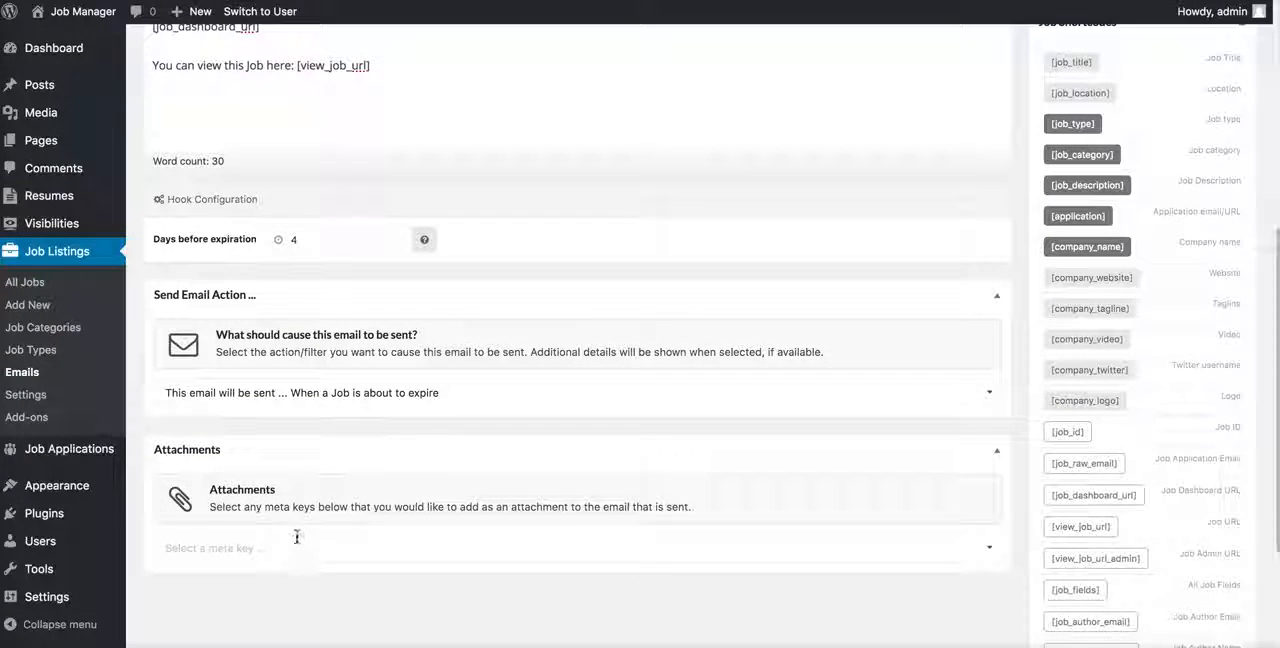
left_click(298, 547)
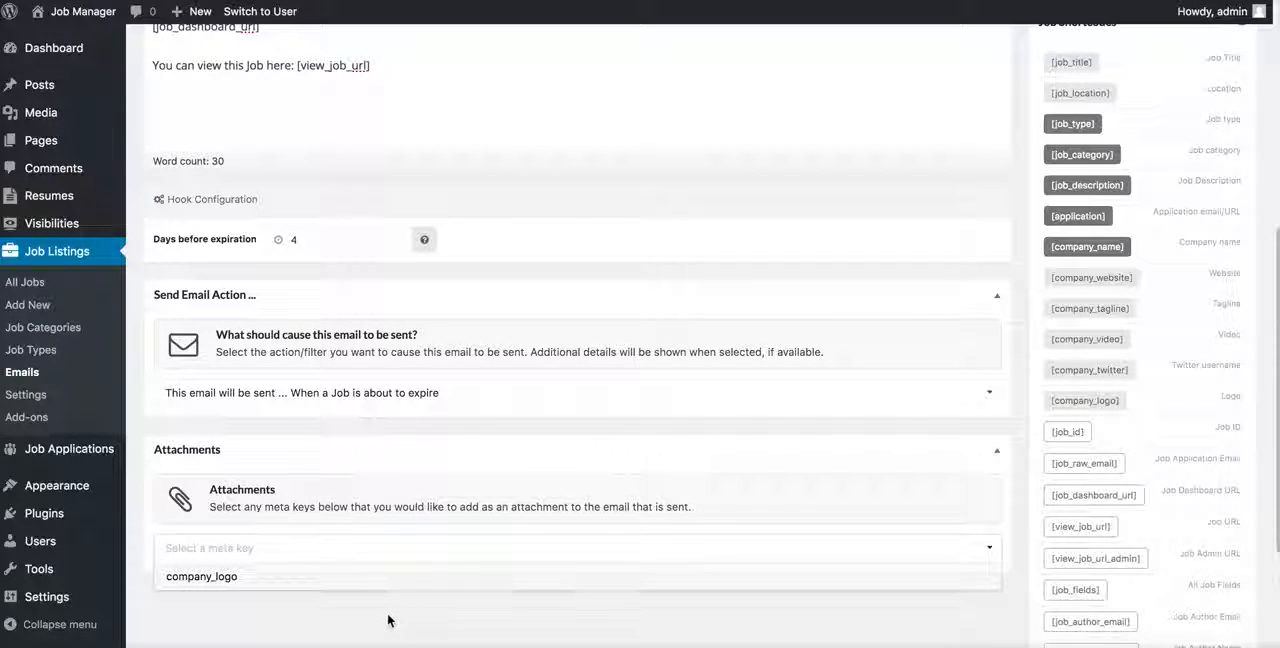
left_click(391, 576)
left_click(252, 545)
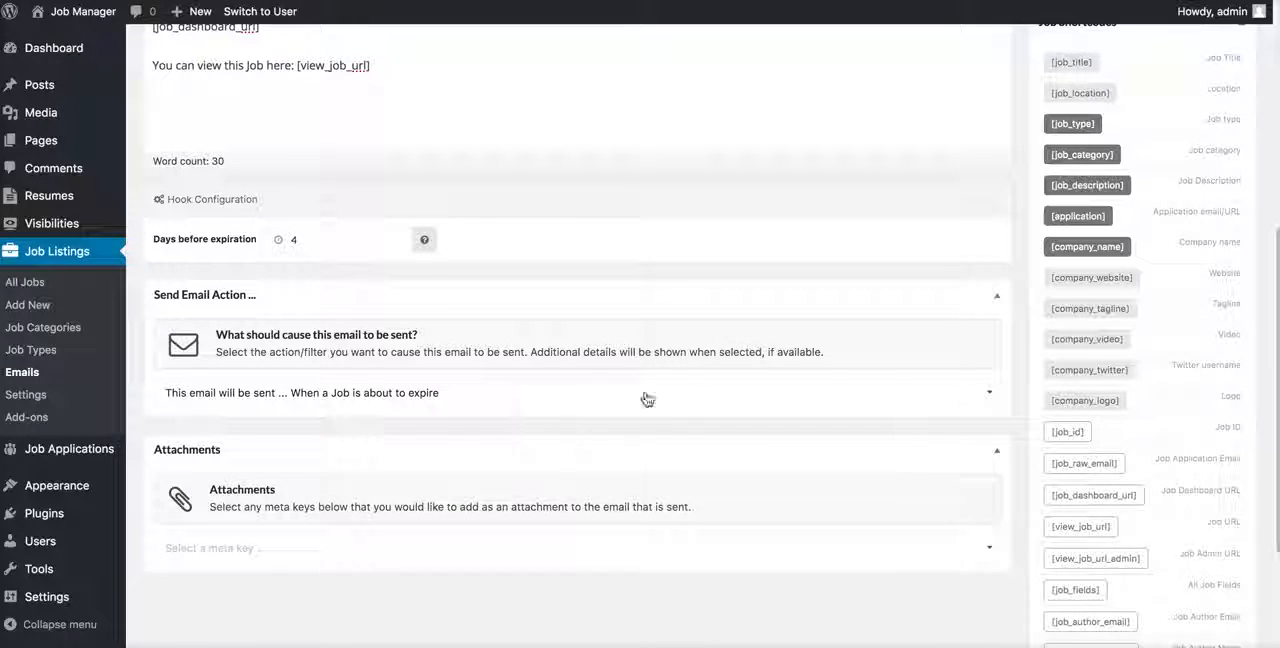
Step: Save the "Job About to Expire ( 4 days )" template as a new email and dismiss the notice
scroll(700, 380, "up", 5)
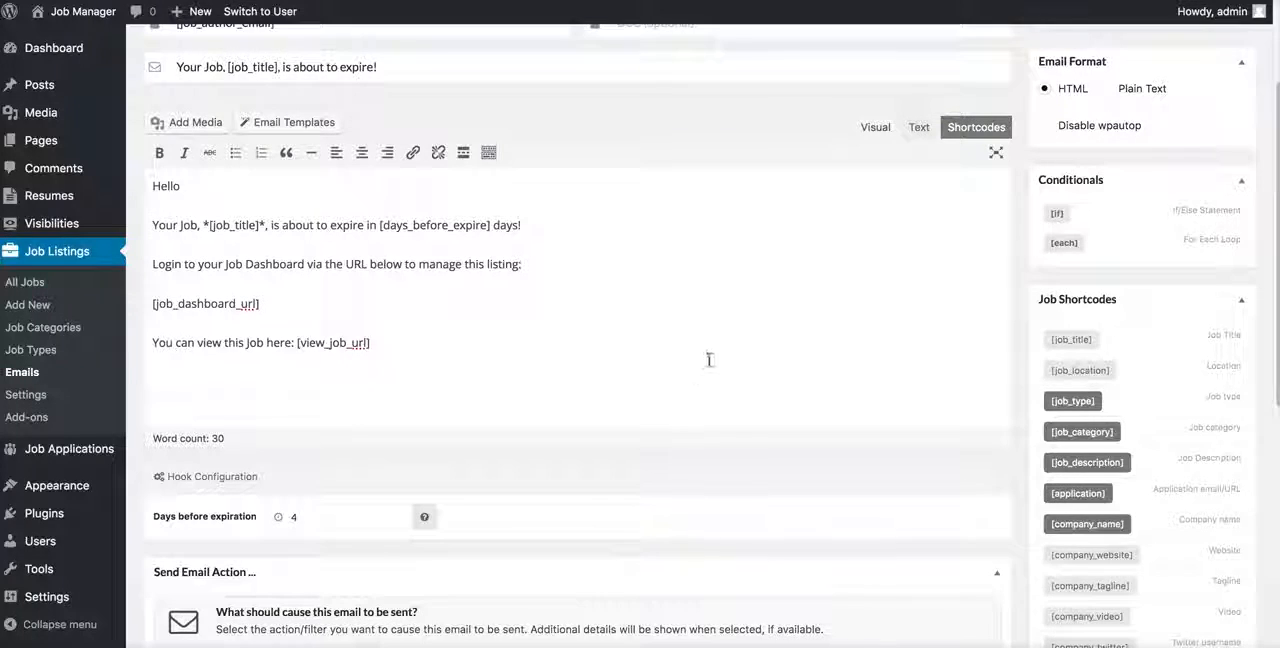
scroll(710, 358, "up", 3)
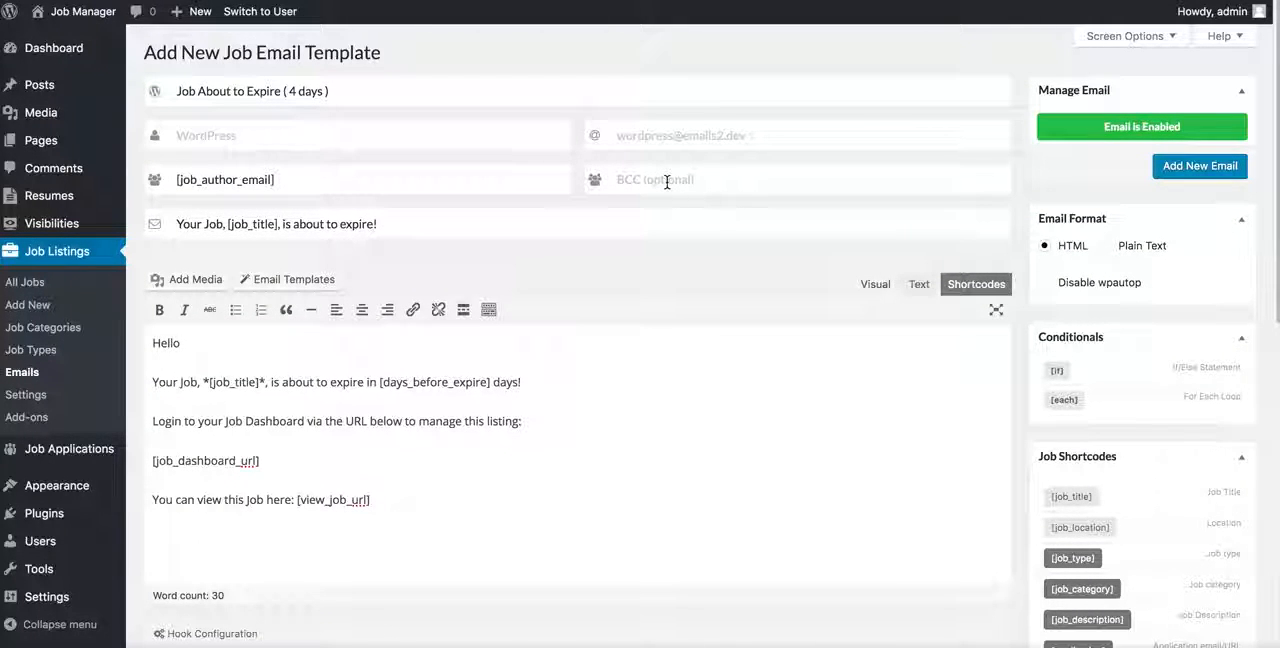
left_click(1199, 166)
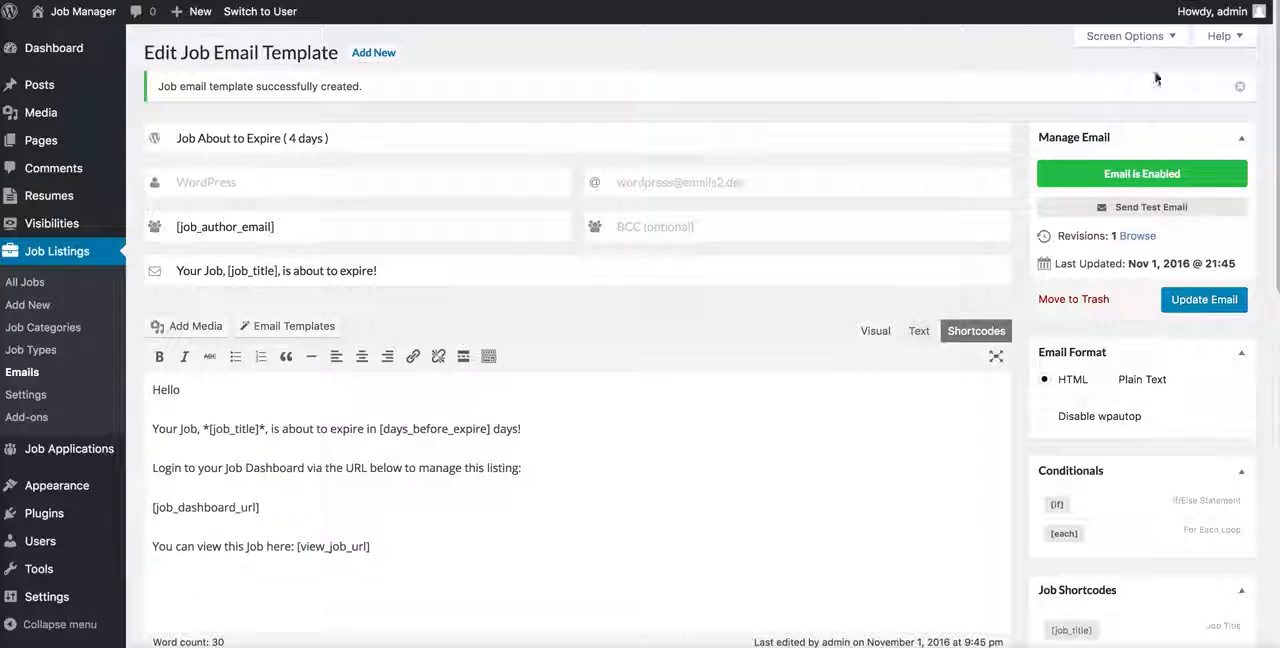
left_click(1237, 91)
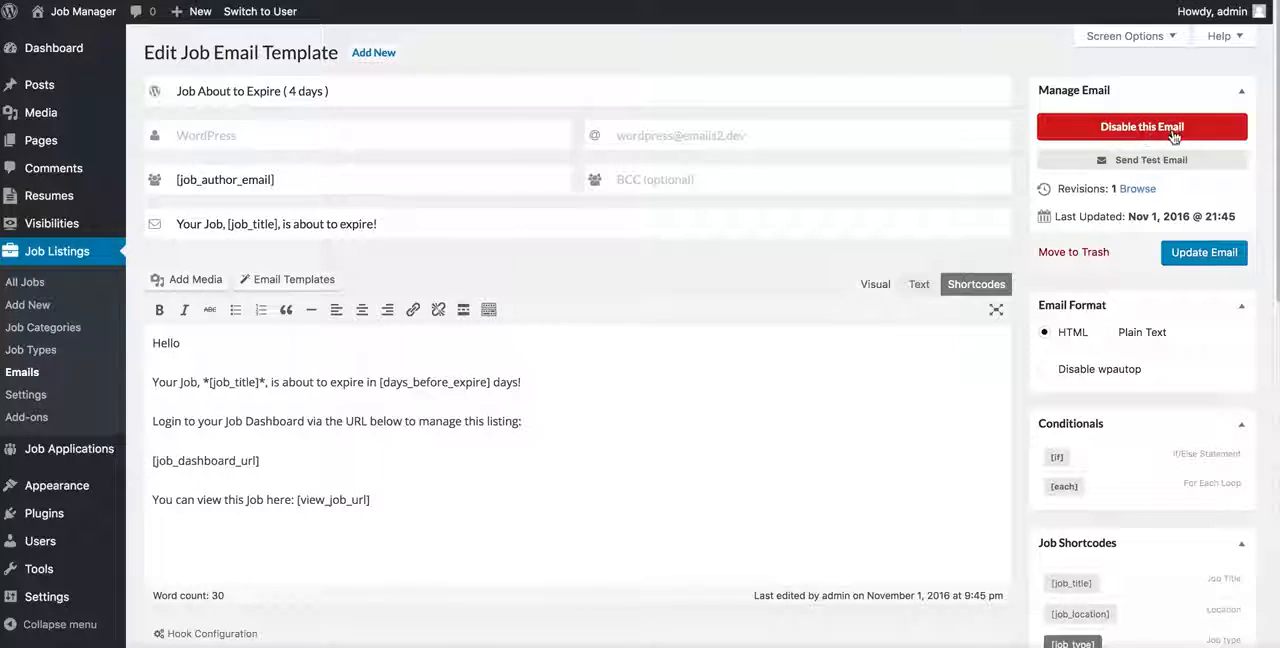
Step: Disable the email template, update it, and switch it back to enabled
left_click(1102, 130)
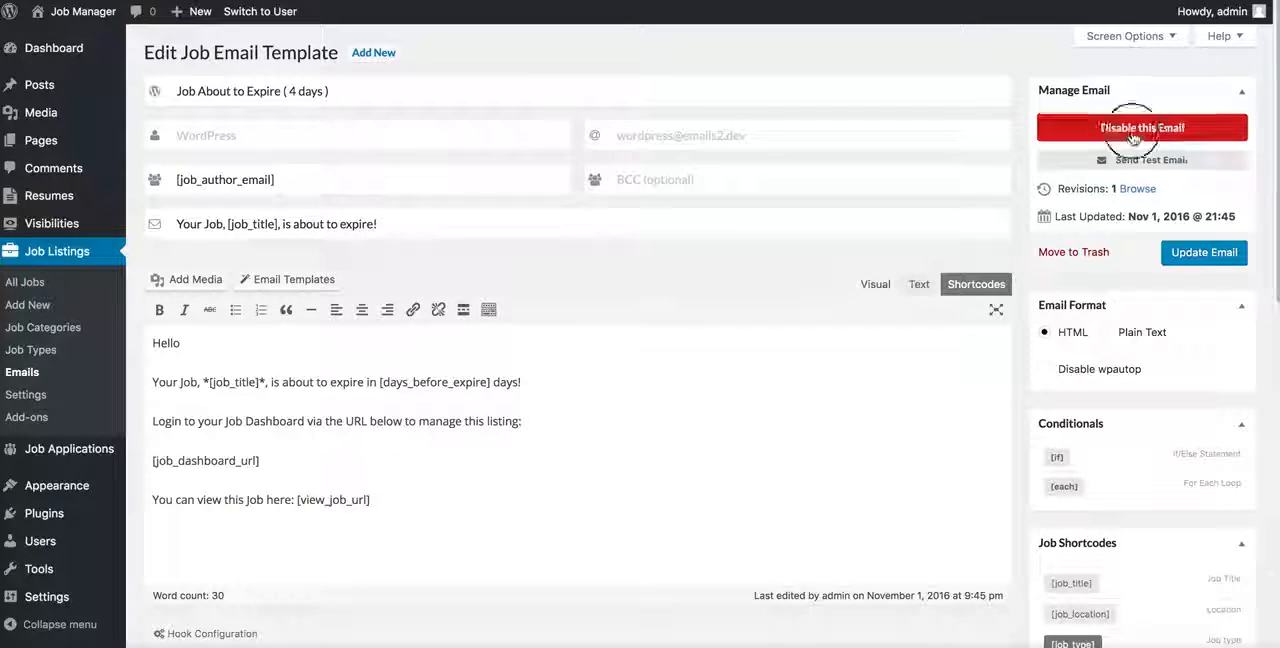
left_click(1205, 254)
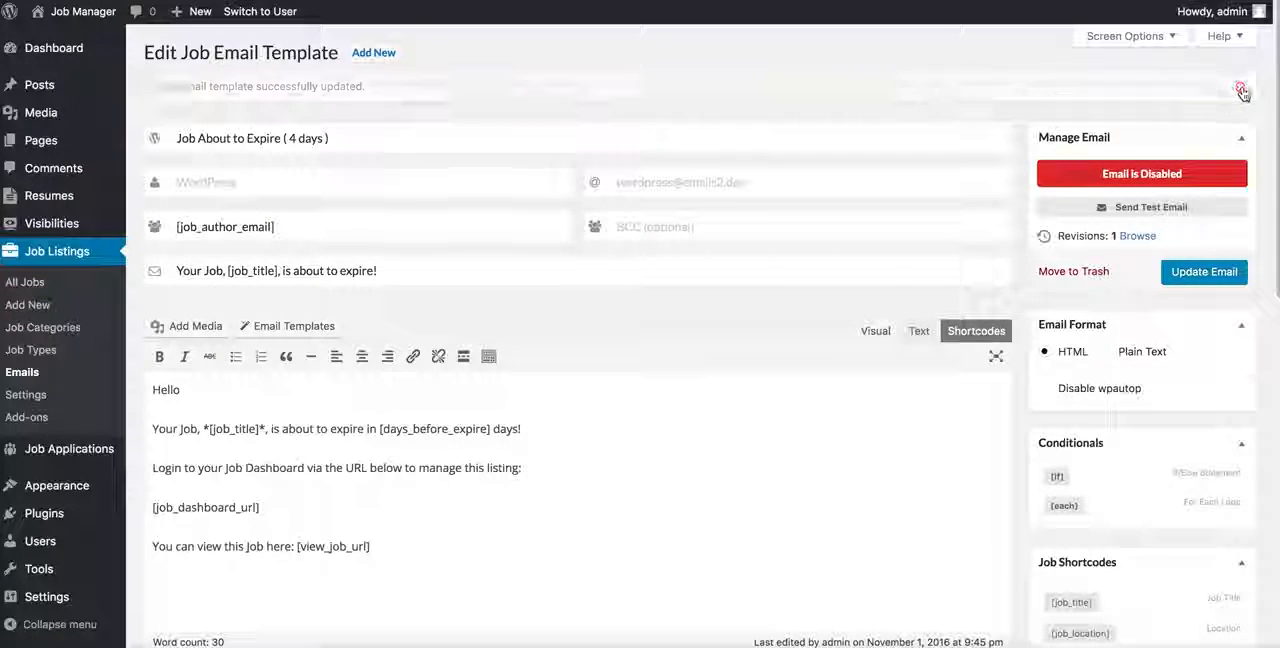
left_click(1141, 128)
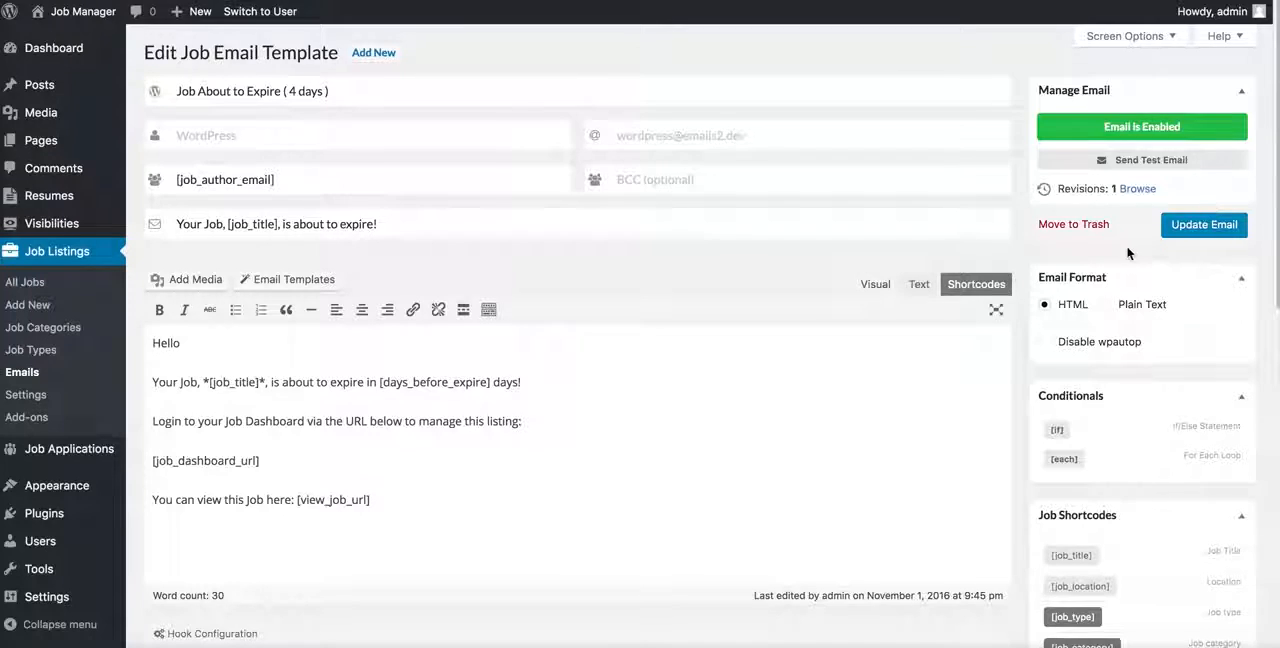
Step: Add the line "Here's your listing" below the [job_dashboard_url] shortcode in the email body, with blank space above it
scroll(1130, 255, "down", 1)
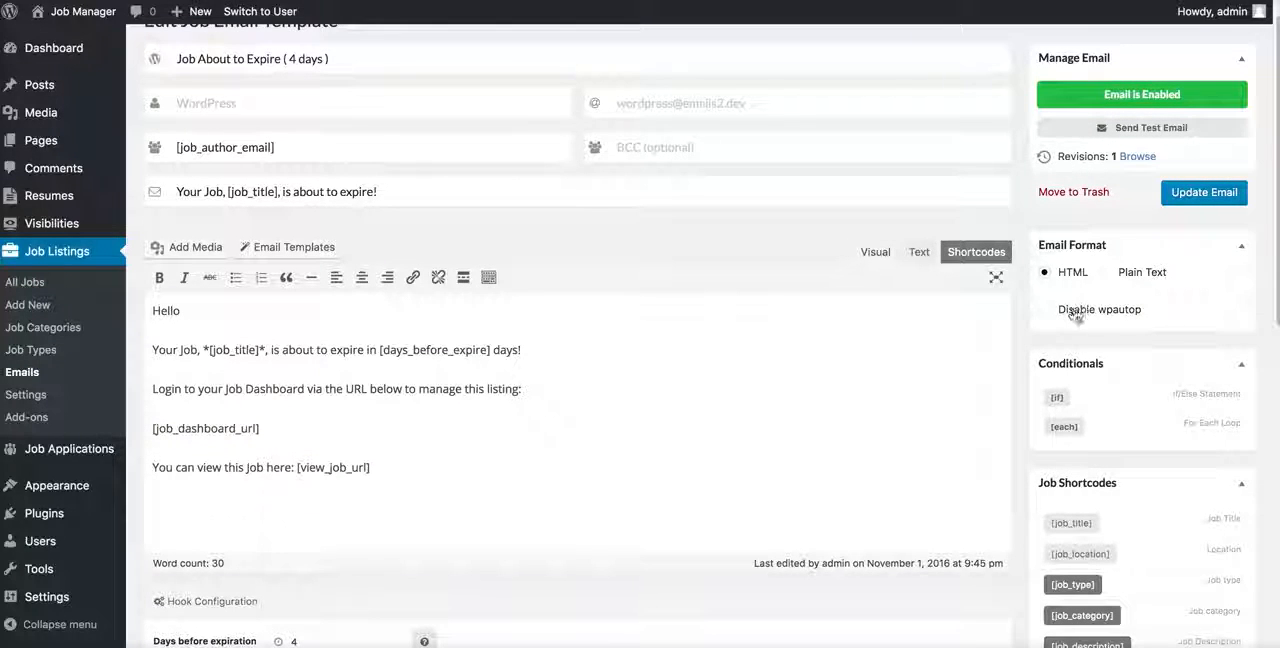
left_click(667, 402)
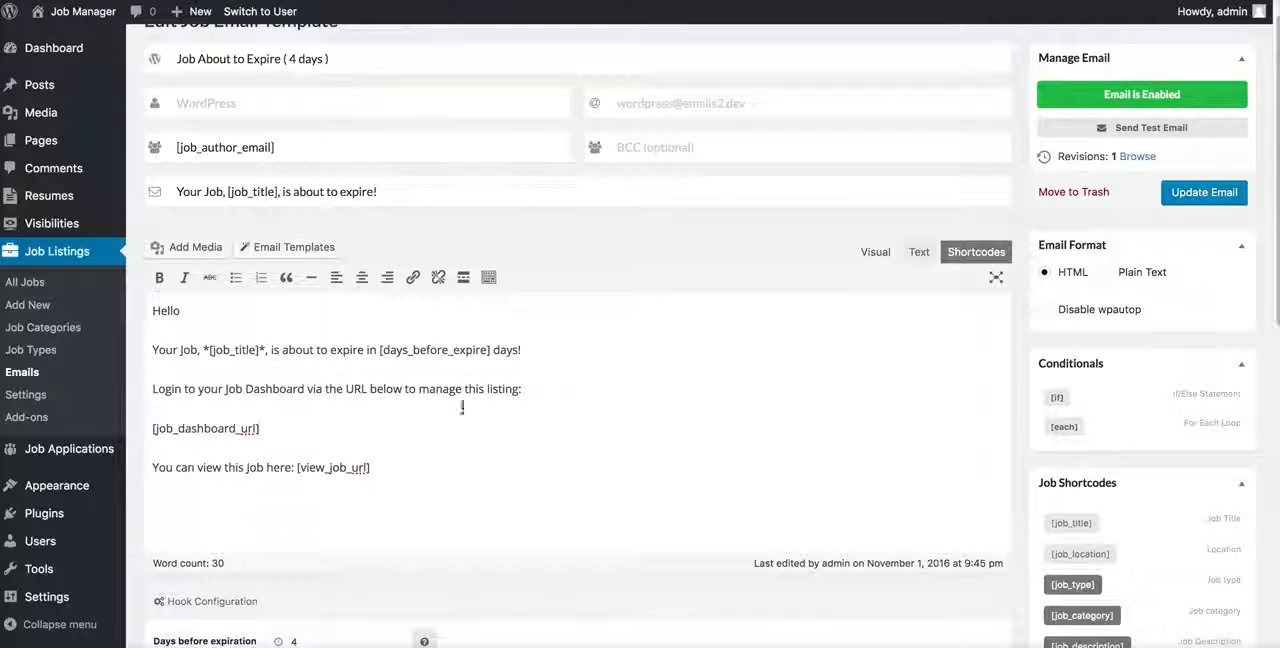
left_click(435, 430)
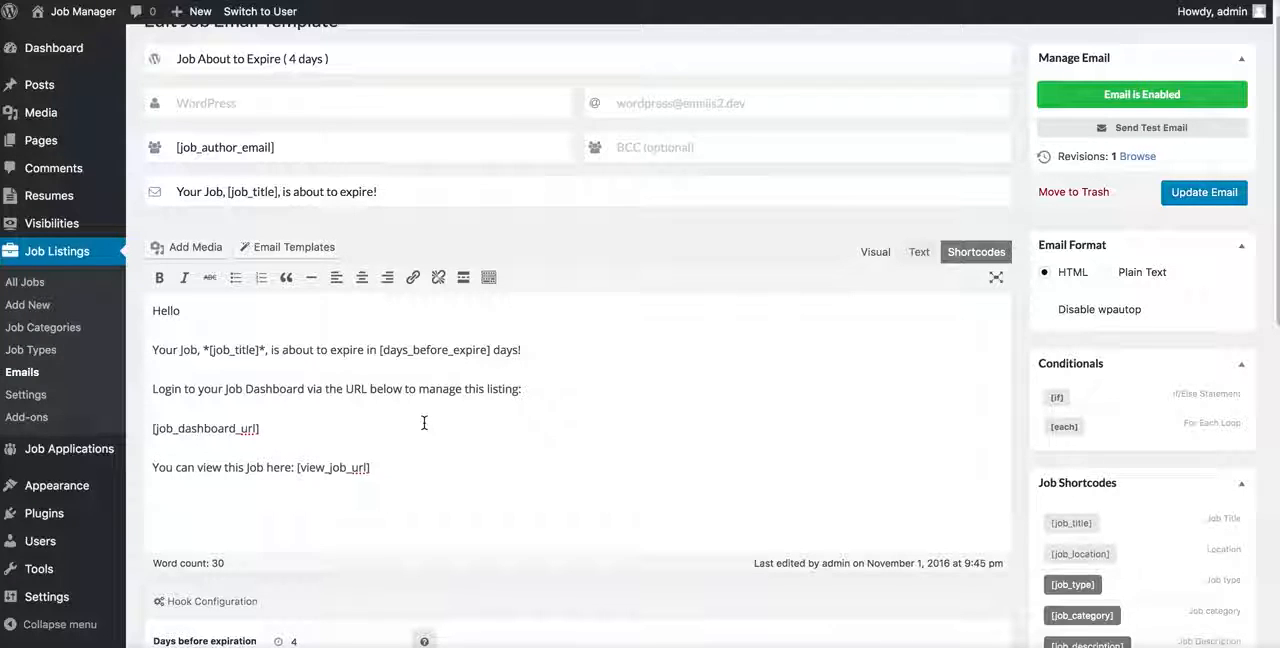
key("Return")
key("Return")
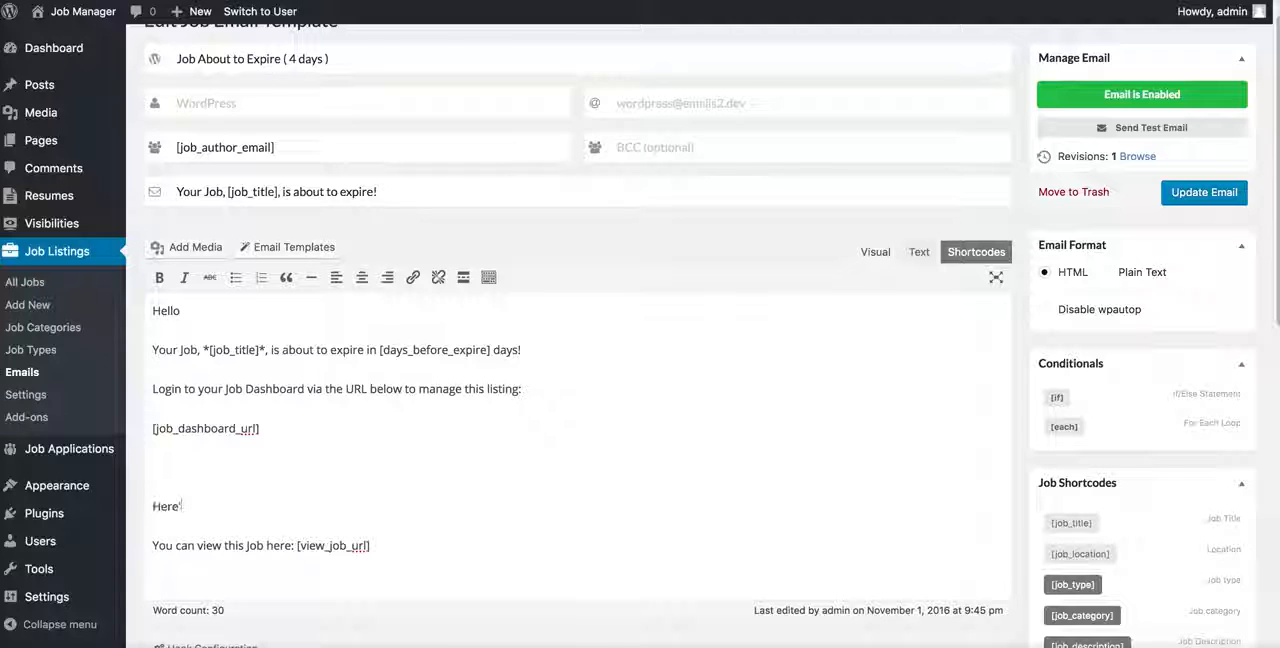
type("Here's your listing")
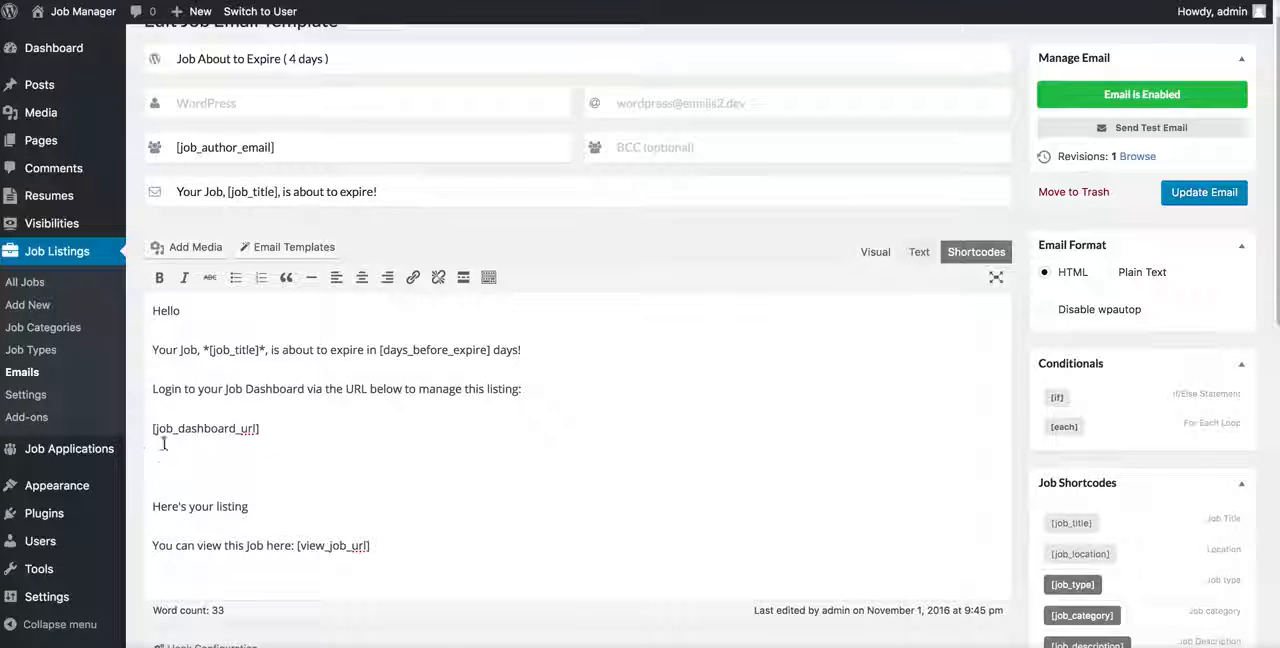
Step: Toggle the Disable wpautop option on and off, and delete the "Here's your listing" line with its blank space
left_click(186, 461)
left_click(1075, 311)
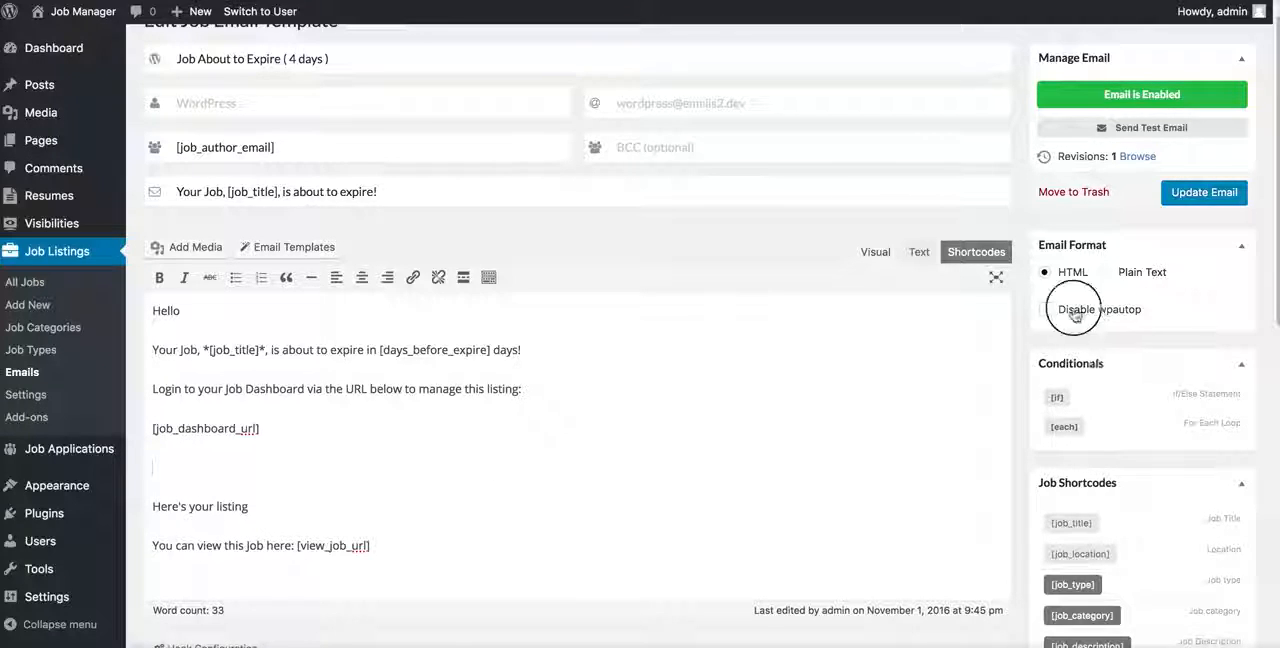
left_click(1077, 311)
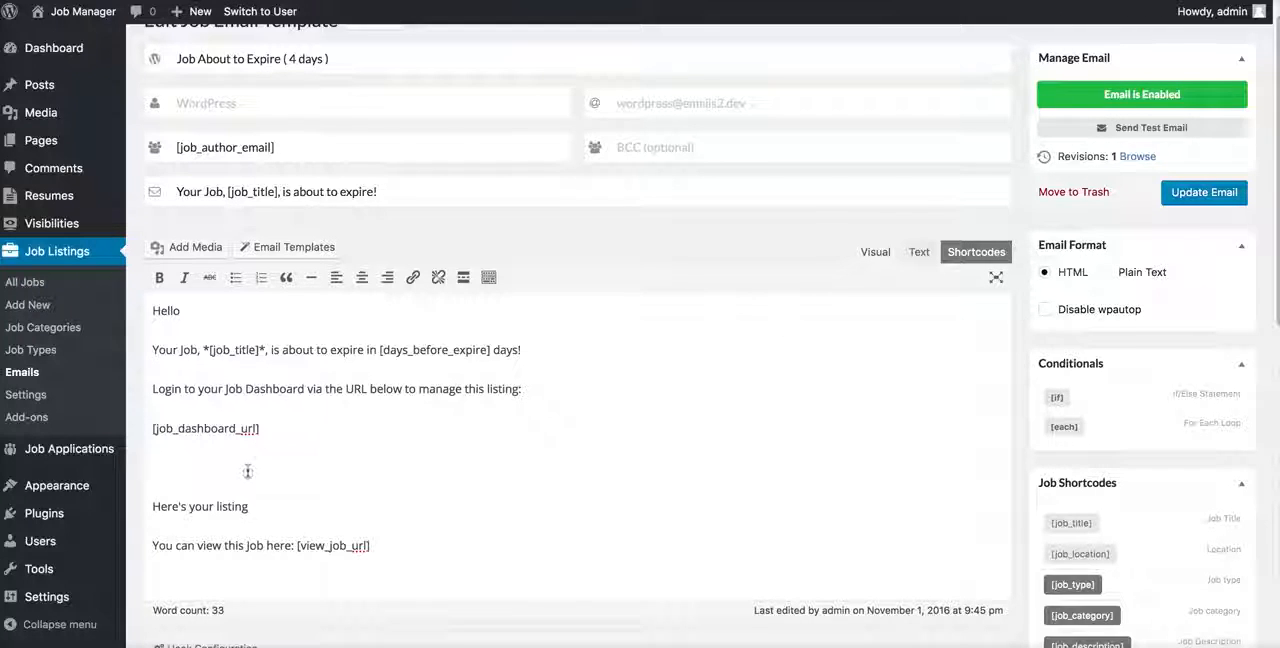
left_click_drag(252, 506, 135, 453)
key("BackSpace")
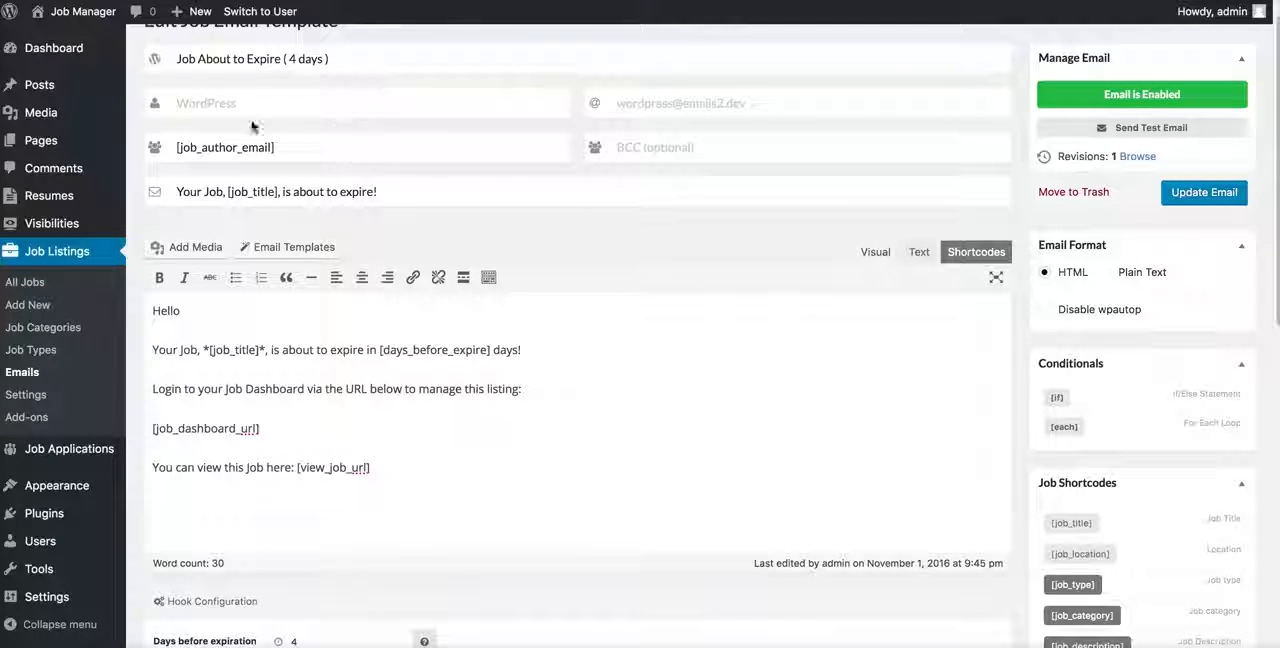
Step: Review the help descriptions of the sender name, sender email, BCC and subject fields without entering anything
left_click(175, 105)
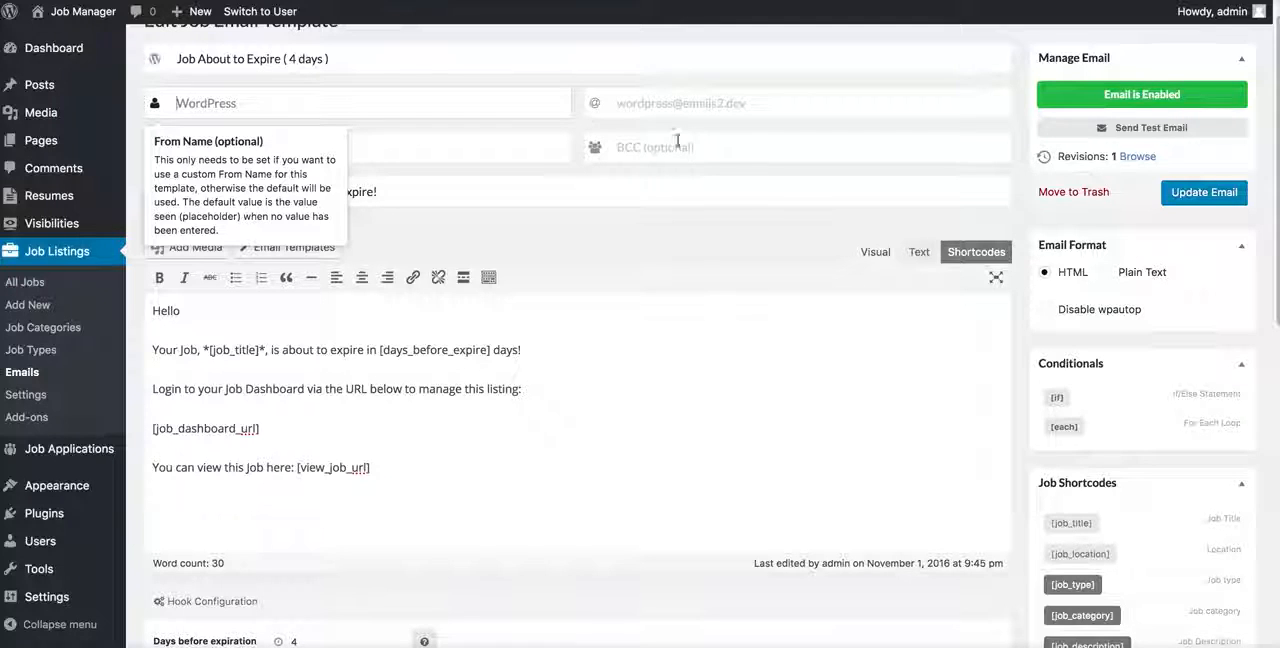
left_click(604, 101)
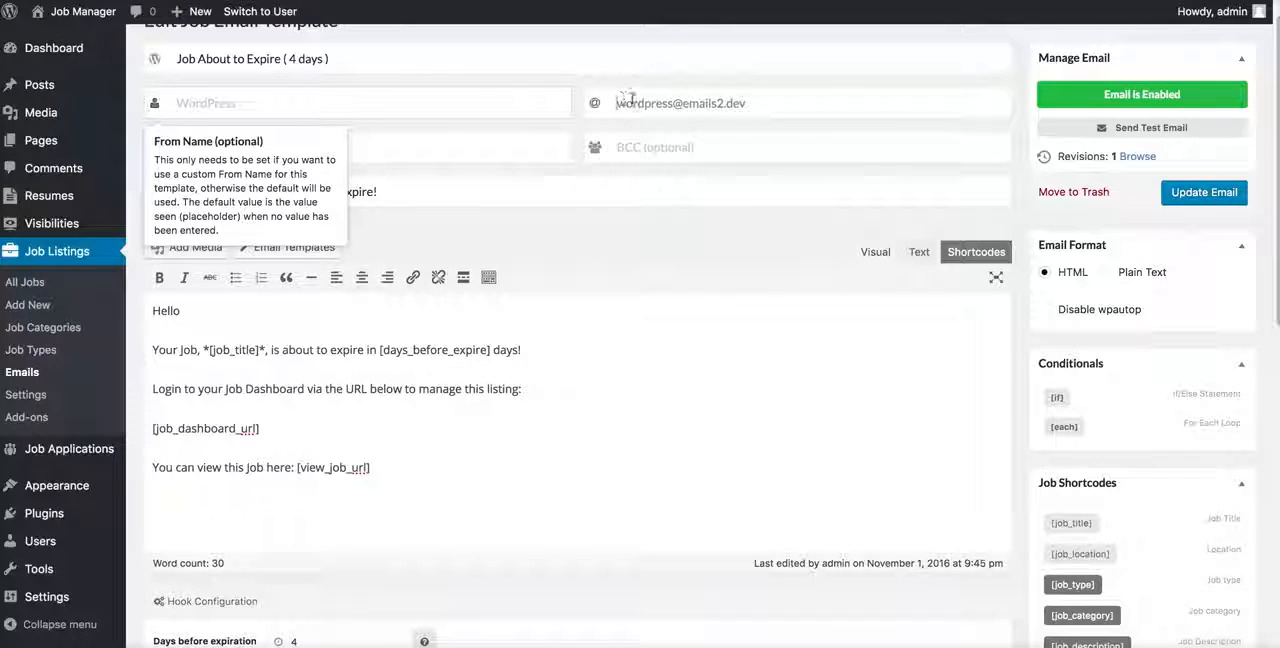
left_click(825, 142)
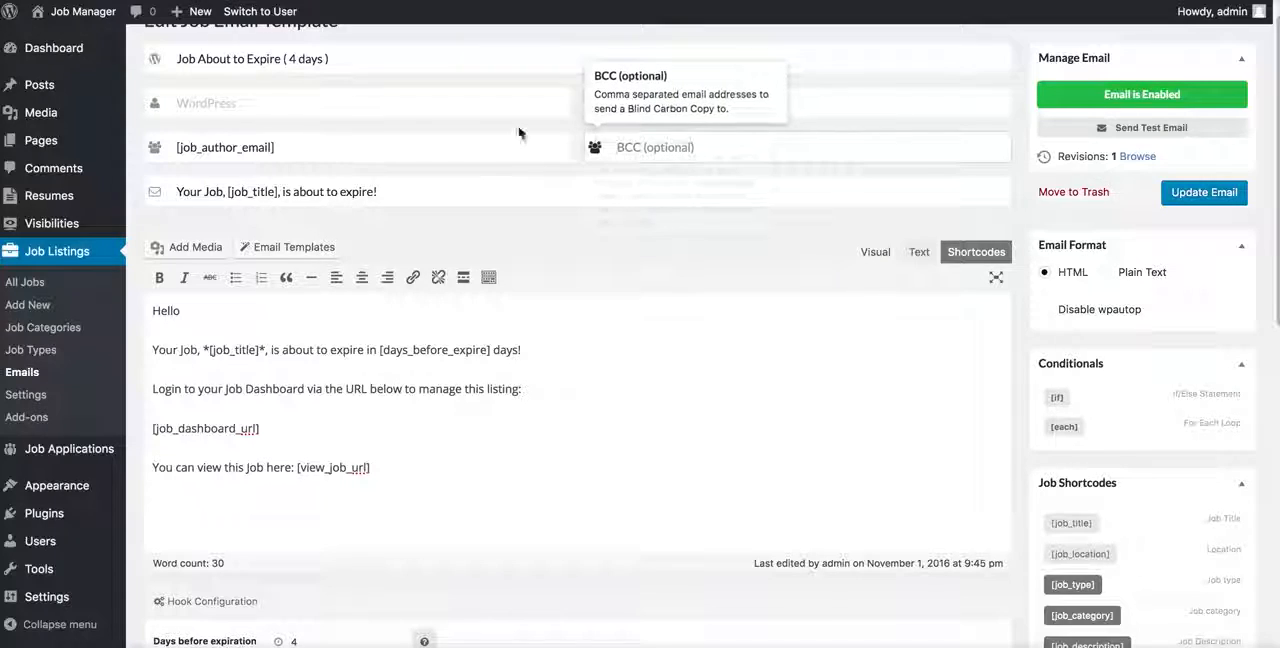
left_click(574, 193)
left_click(575, 411)
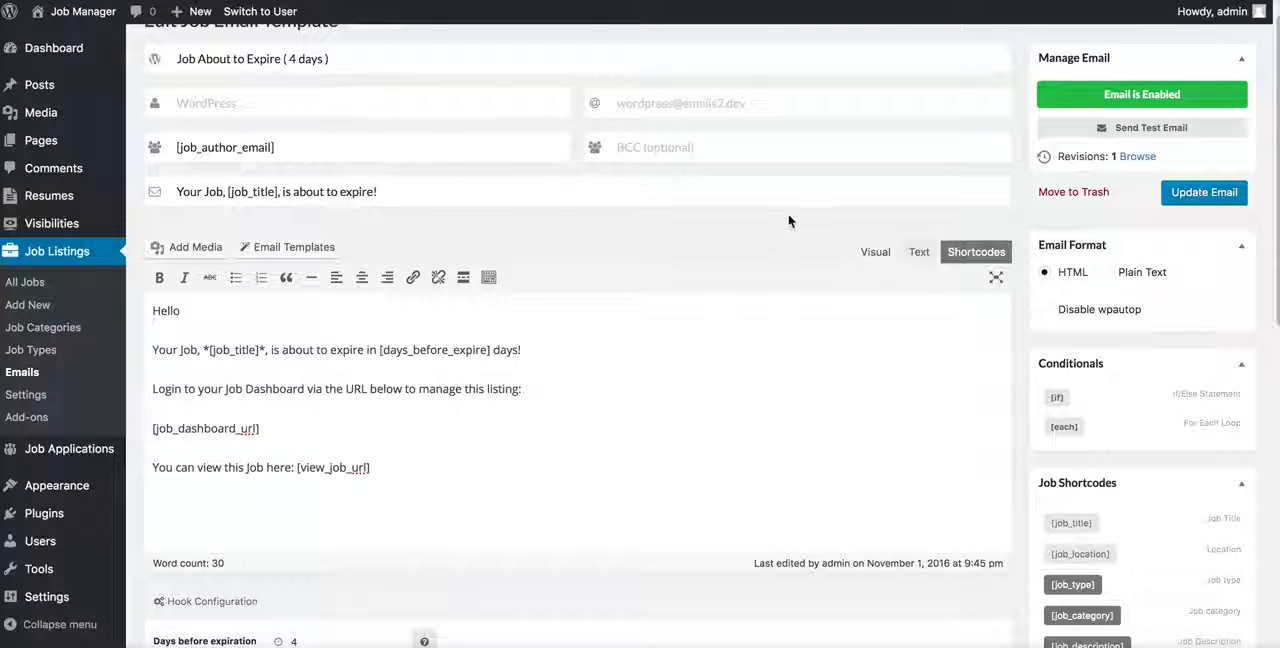
Step: Add a line reading "Here's your [application]" below the Hello greeting, inserting the [application] shortcode from the editor's shortcode list
scroll(789, 215, "down", 5)
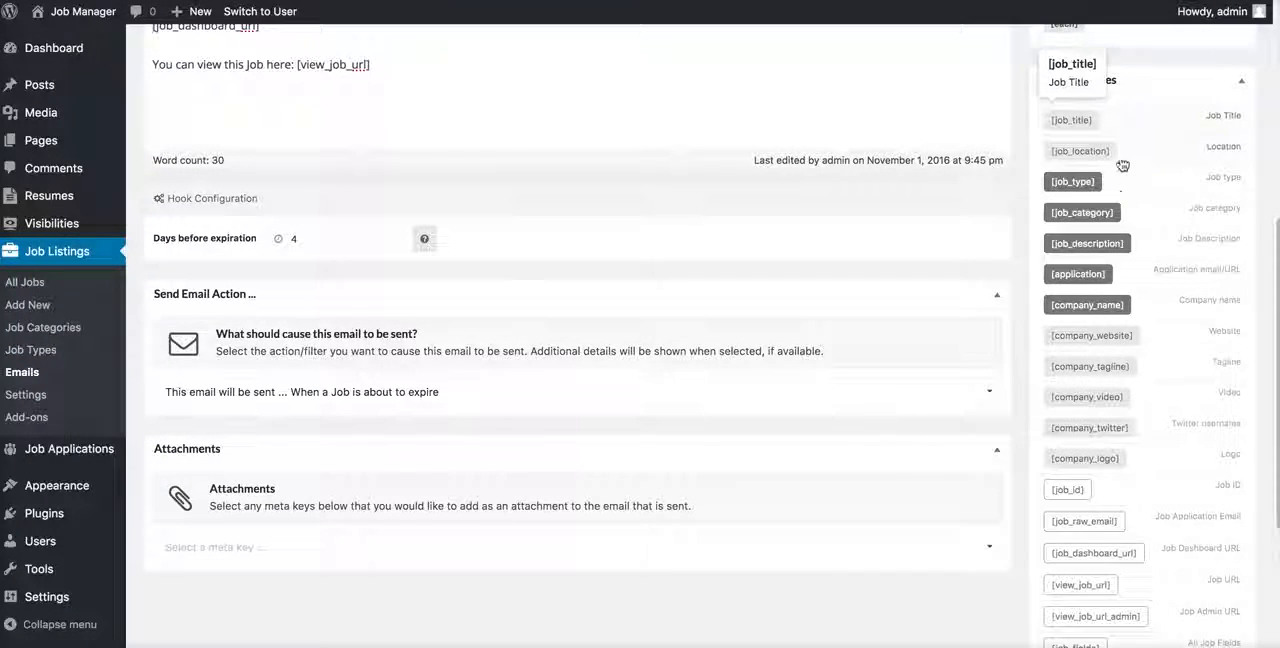
scroll(783, 145, "up", 5)
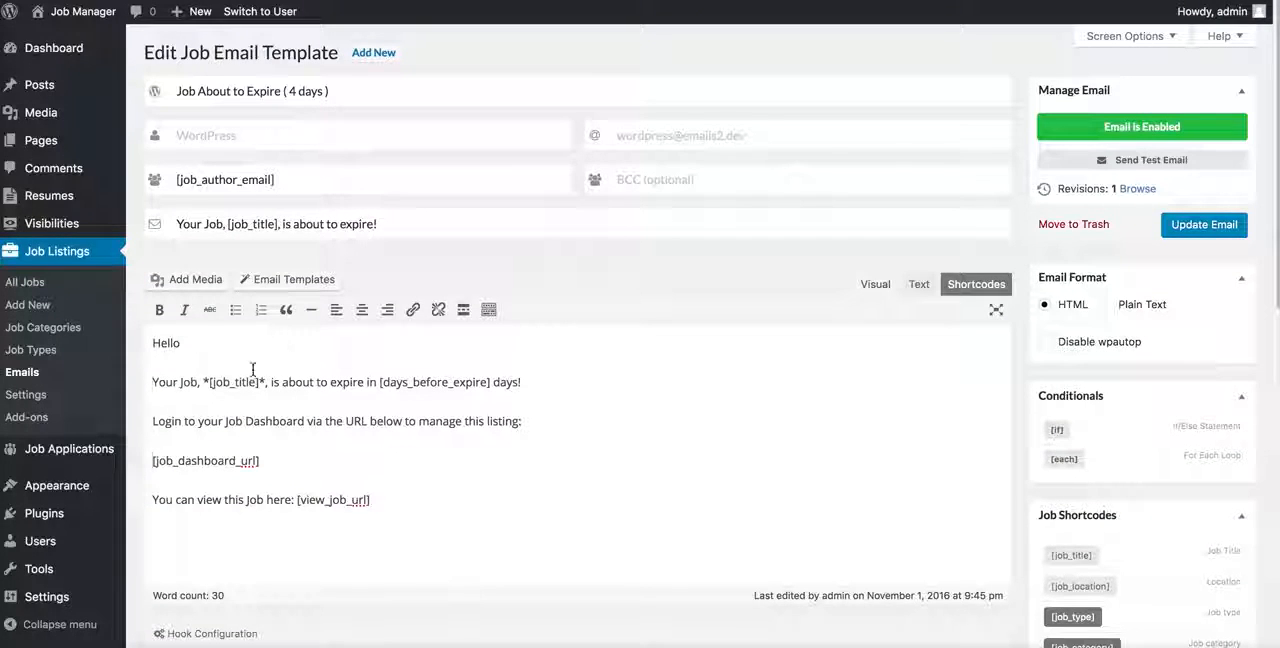
key("Return")
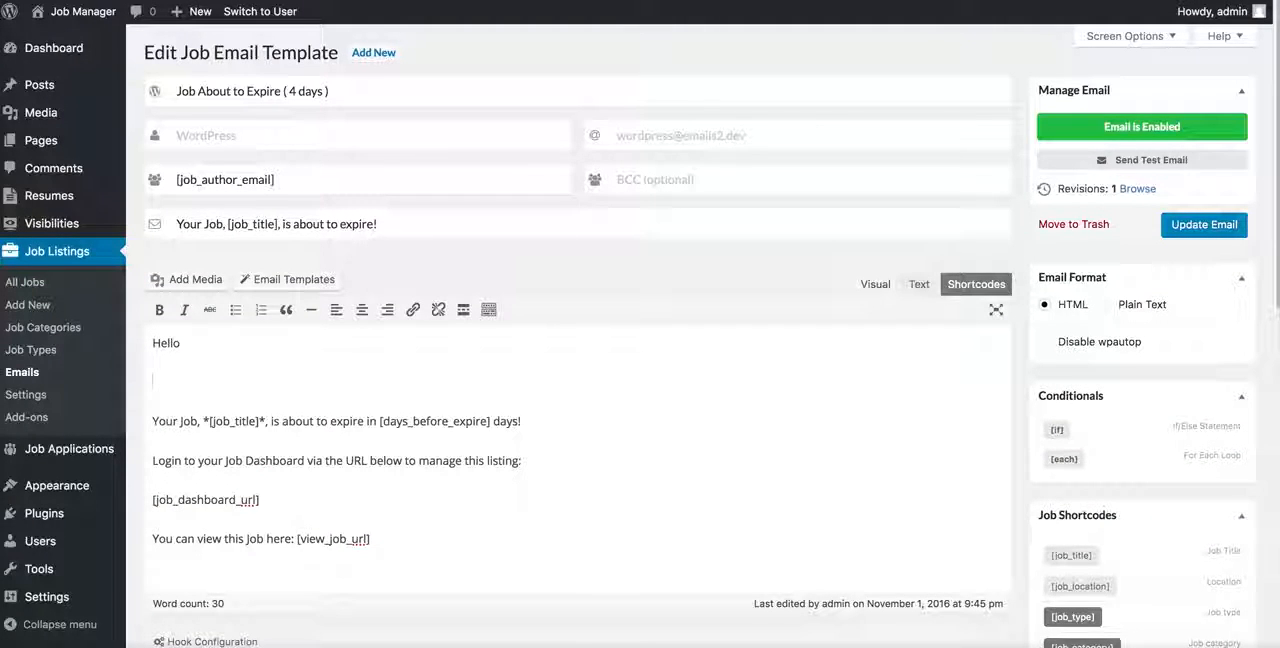
type("Here's your")
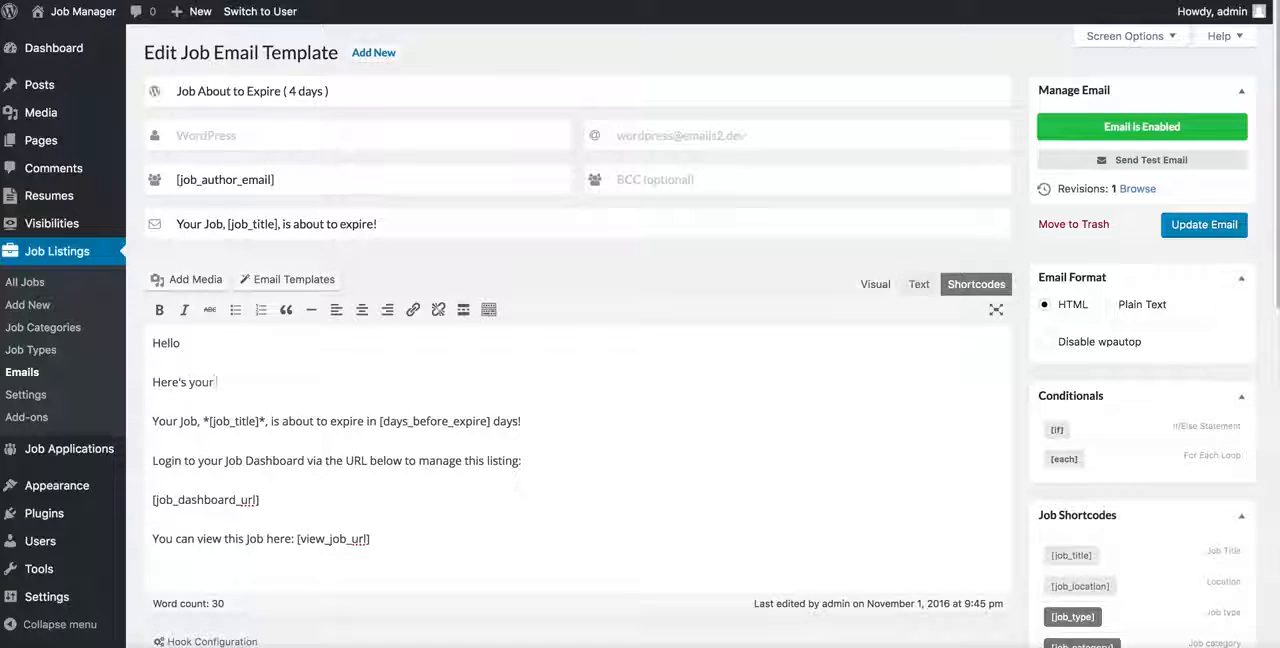
left_click(1008, 286)
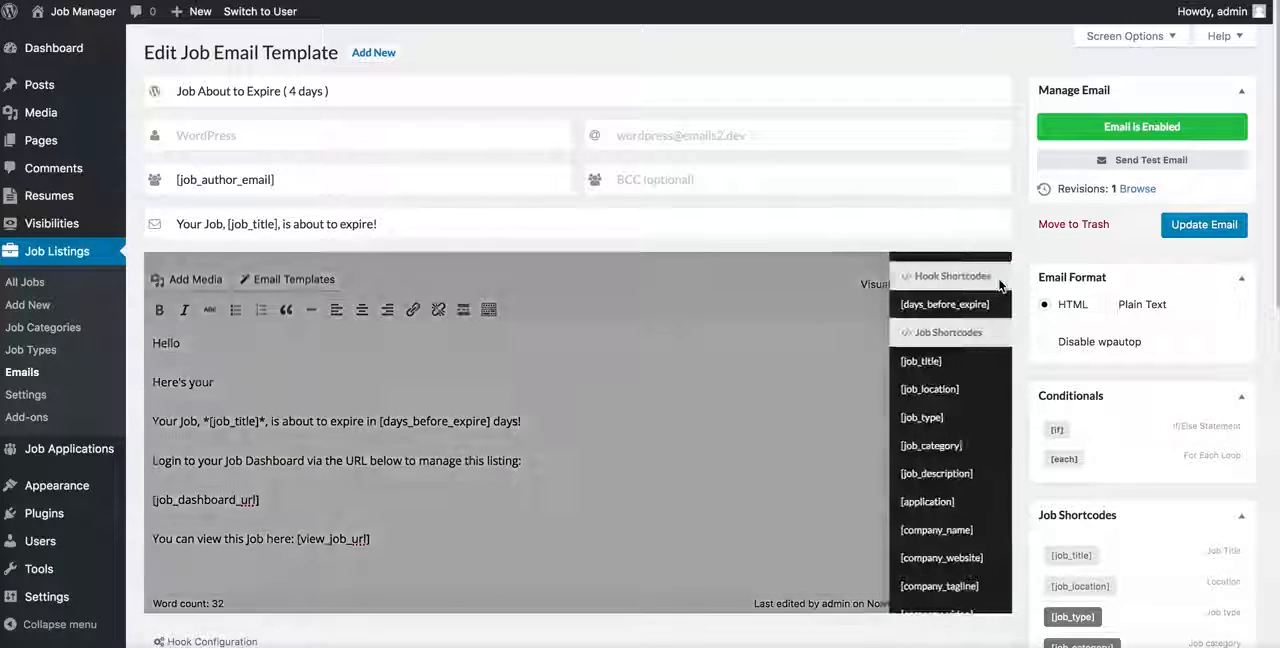
scroll(980, 340, "down", 3)
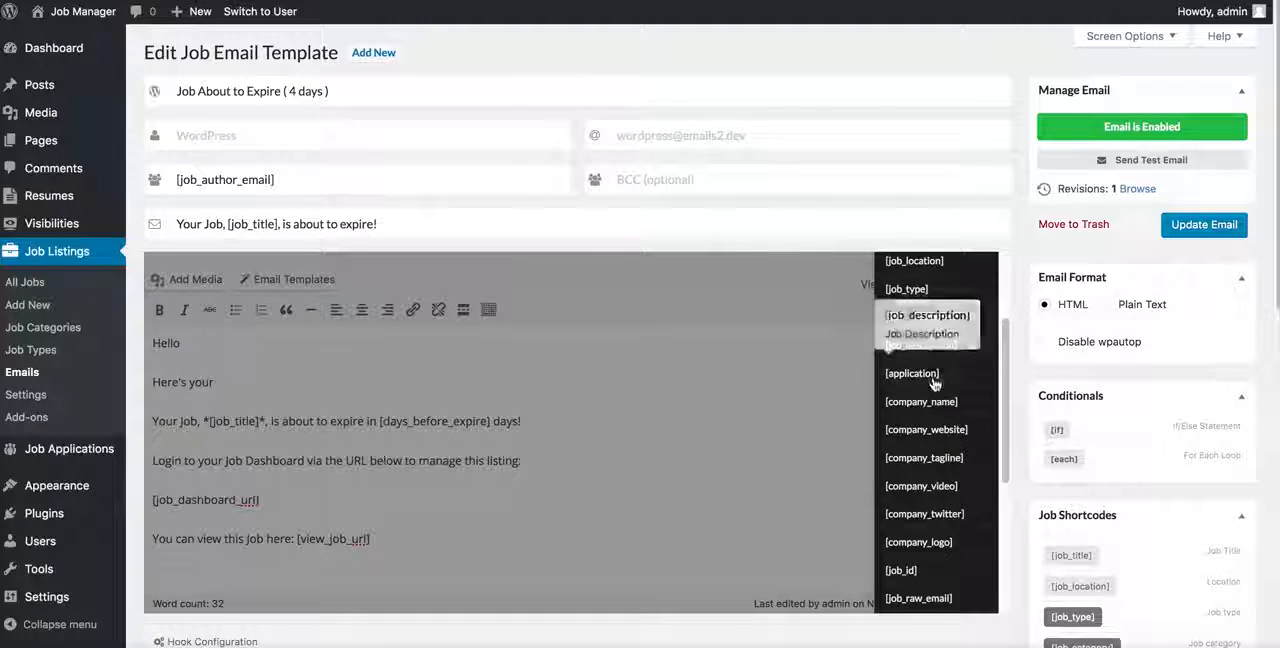
left_click(933, 380)
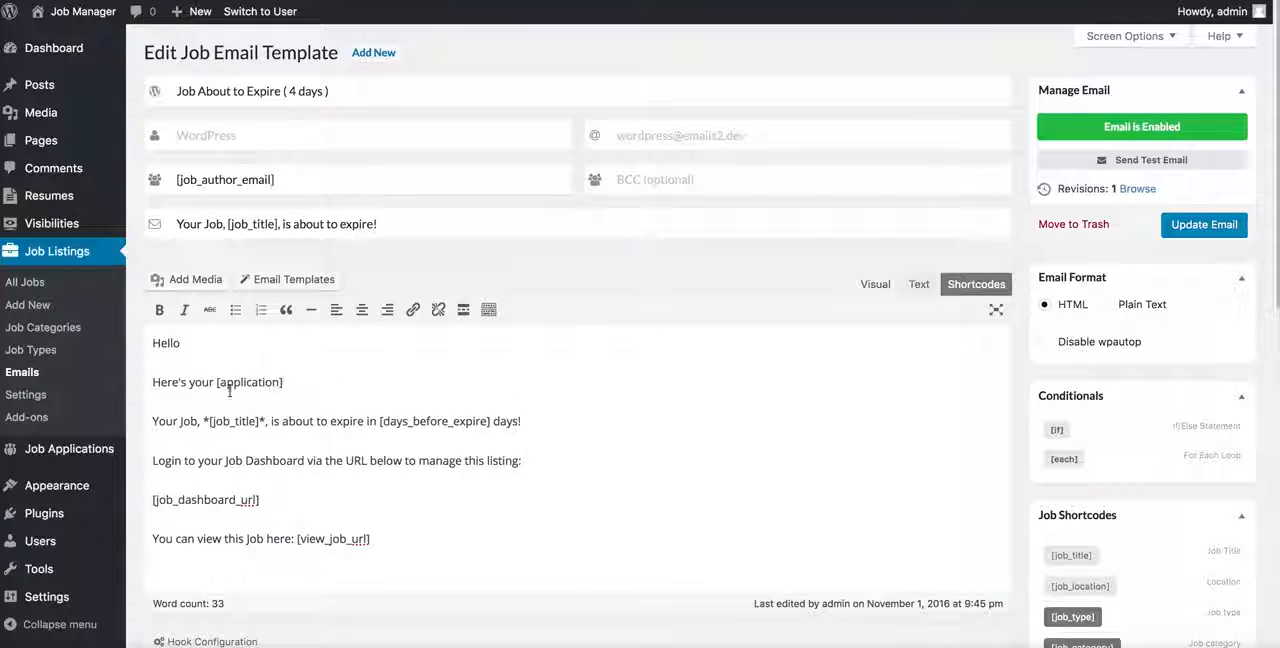
Step: Delete the "Here's your [application]" line and its blank line from the email body
left_click_drag(312, 386, 155, 383)
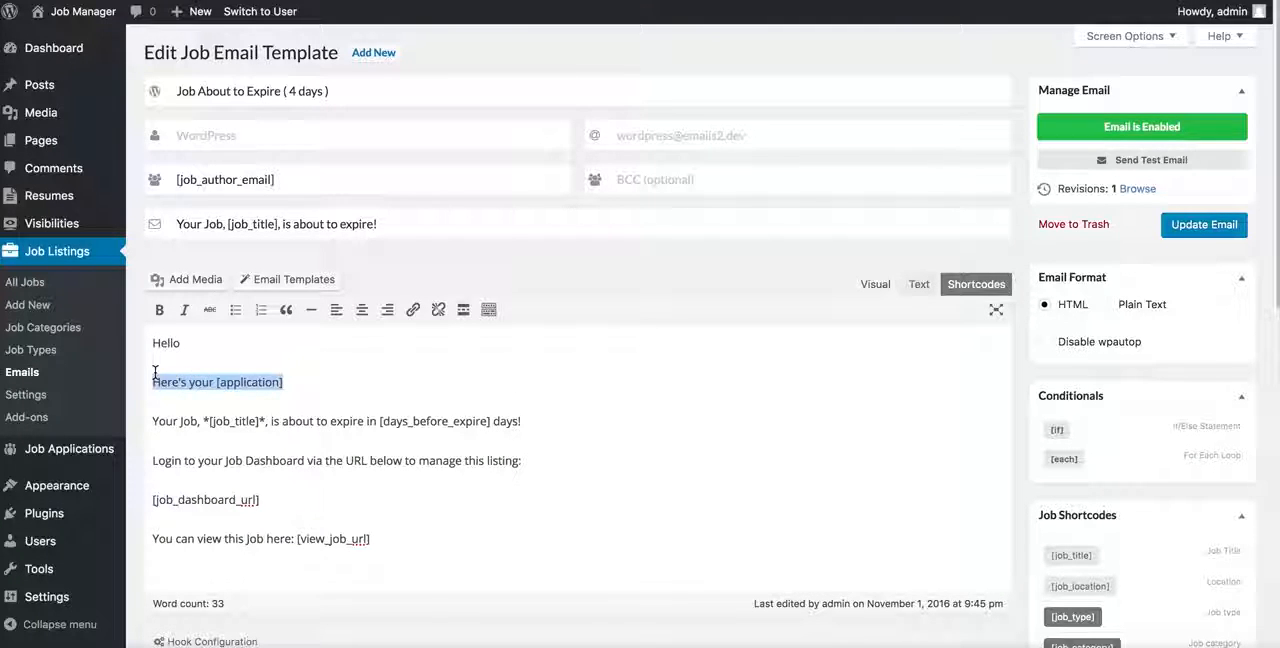
key("BackSpace")
key("BackSpace")
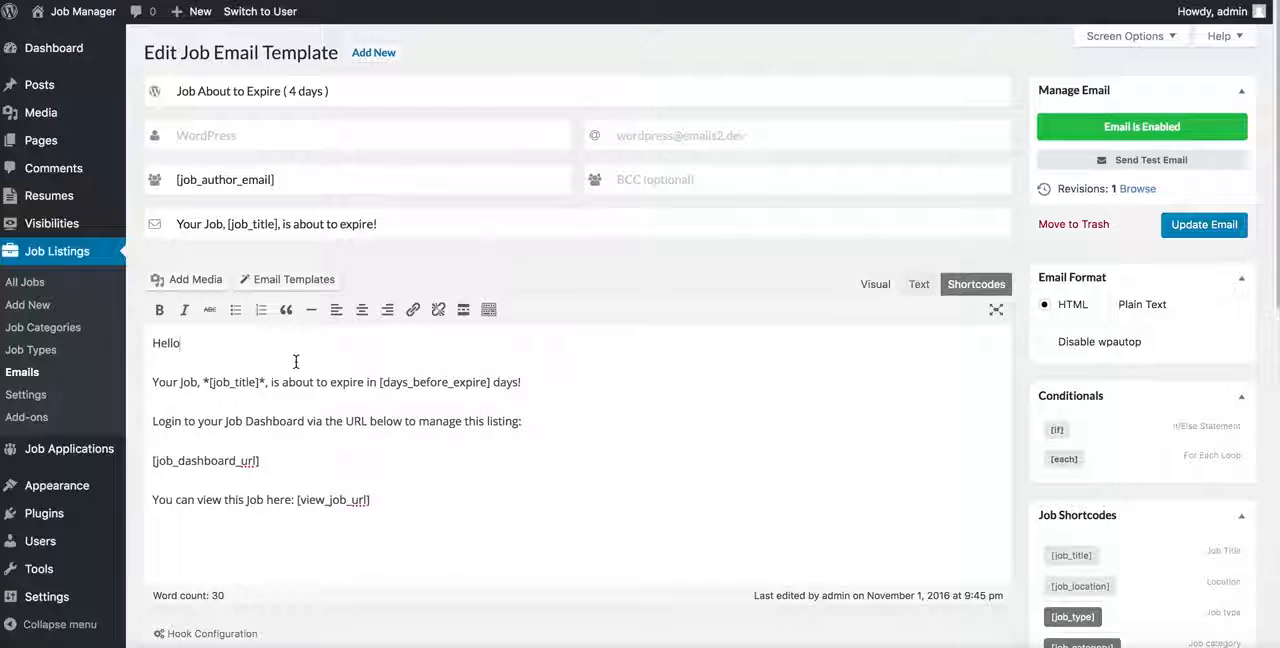